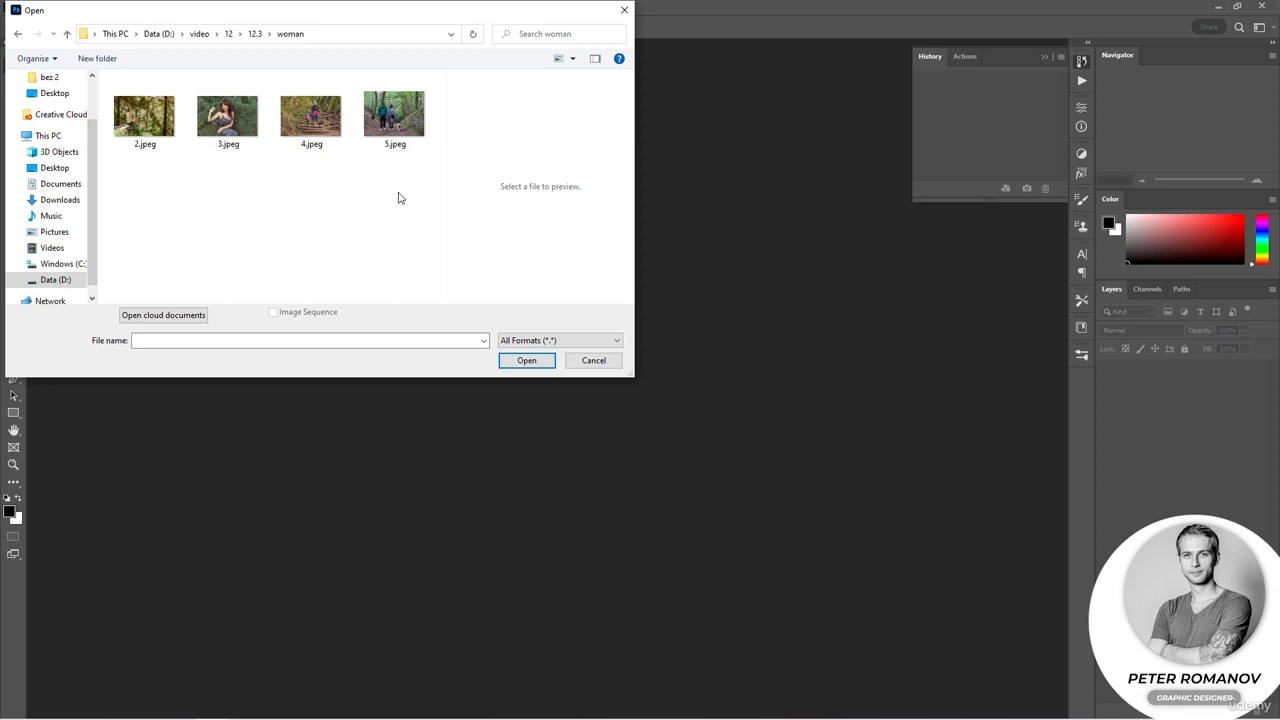
# Step: Open 2.jpeg from the woman folder, assigning the working RGB profile Adobe RGB (1998)
pyautogui.click(172, 135)
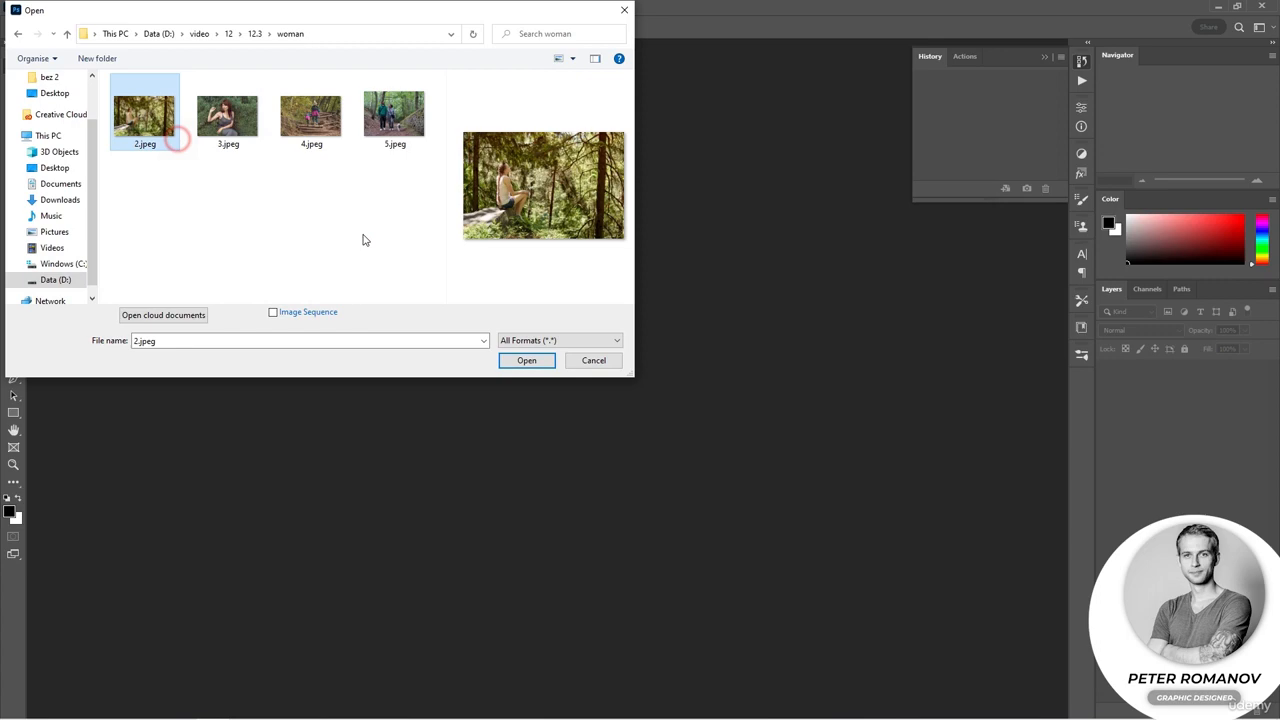
pyautogui.click(516, 361)
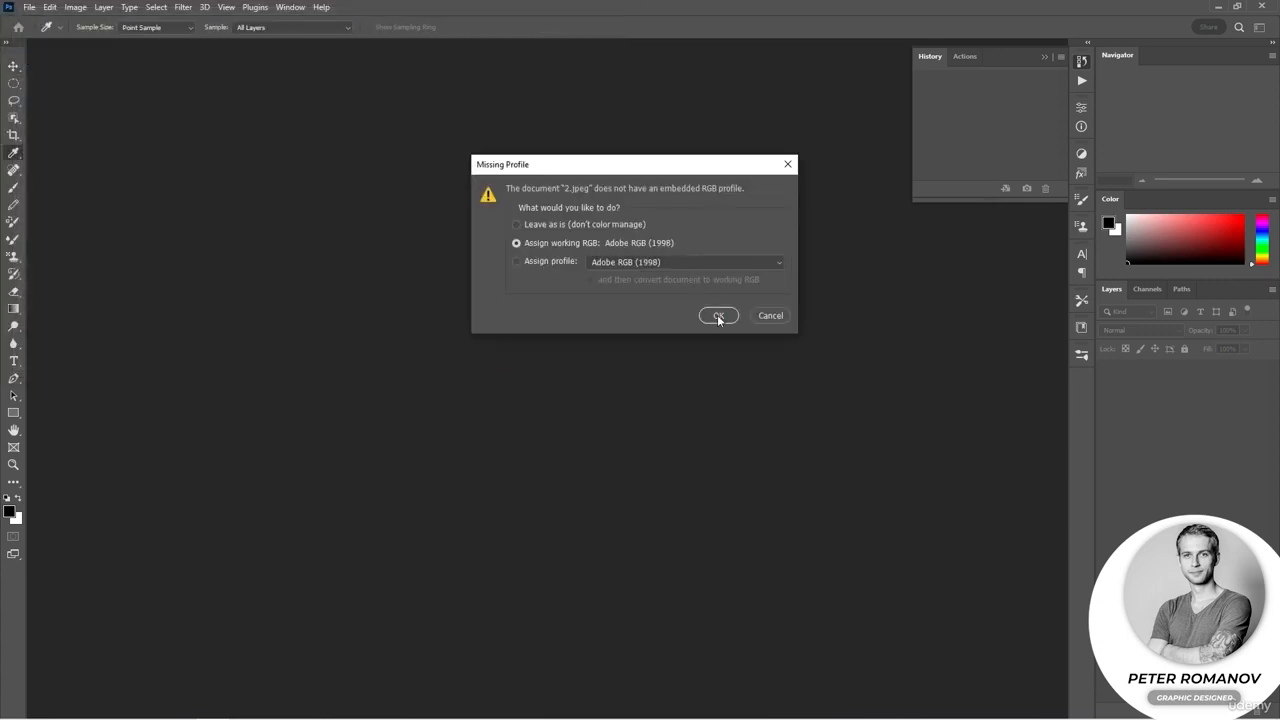
pyautogui.click(717, 315)
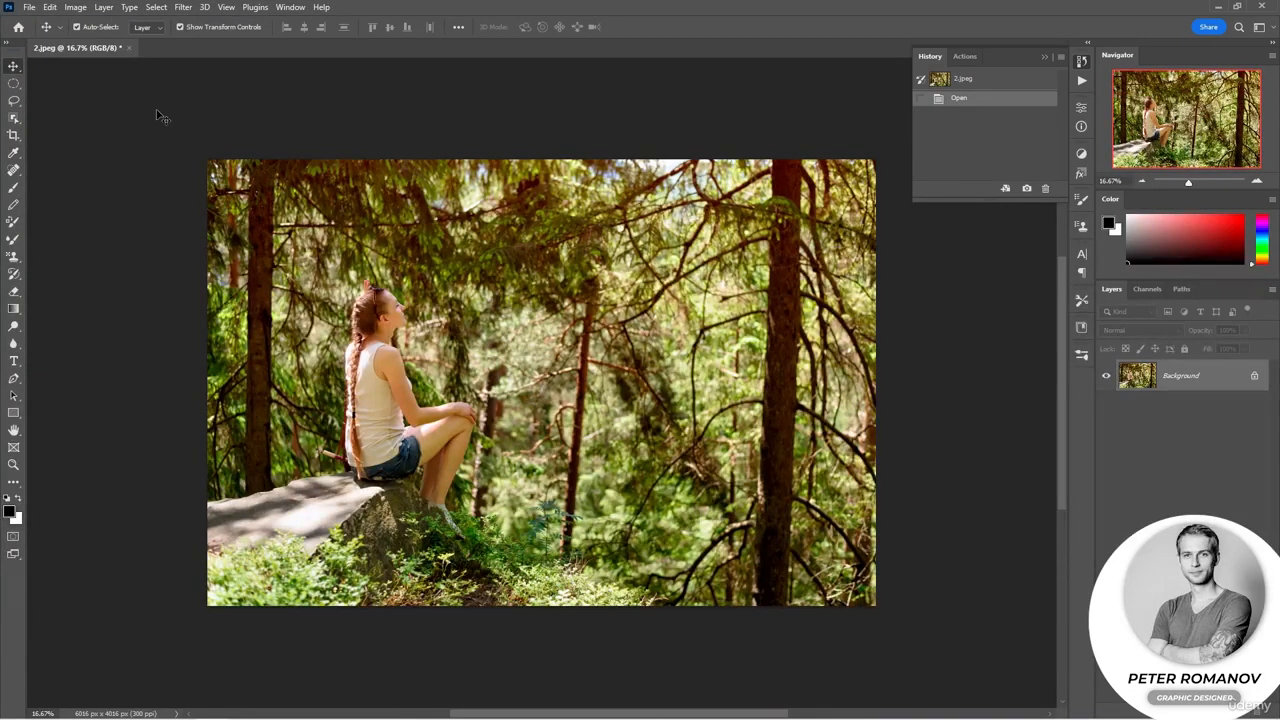
# Step: Start the Image Processor script and choose the woman folder inside 12.3 as the source of images to process
pyautogui.click(29, 7)
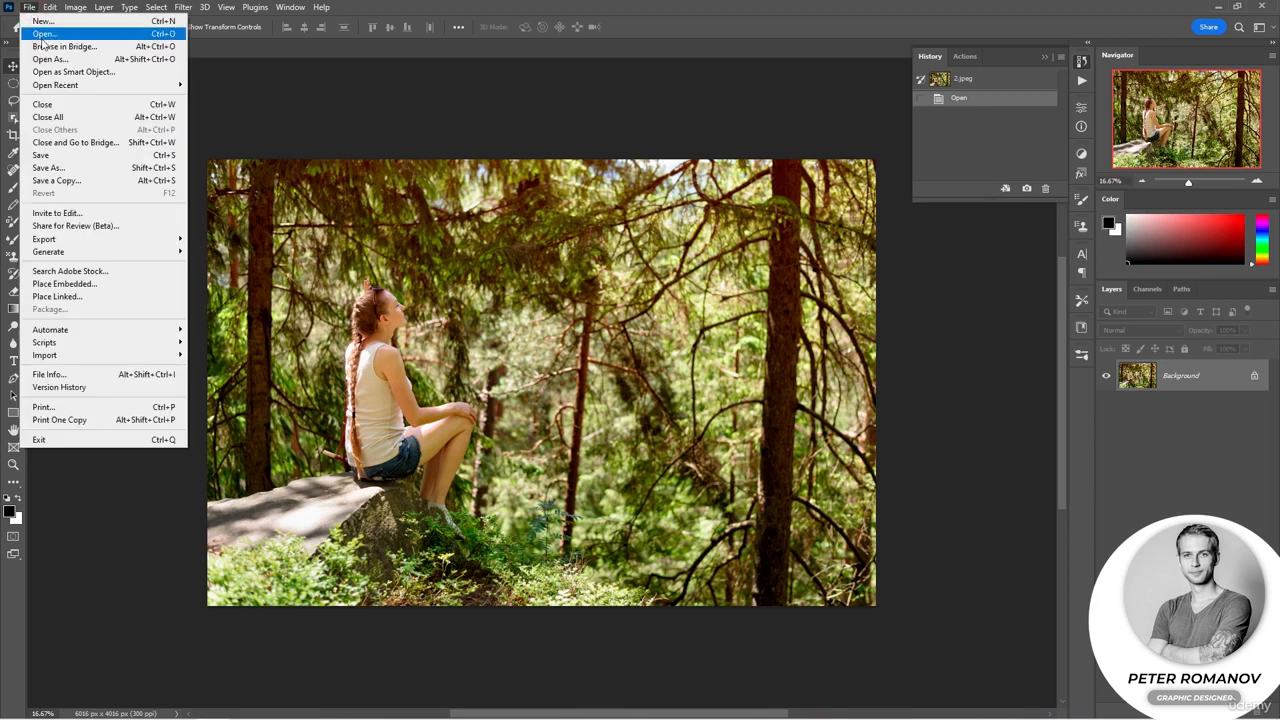
pyautogui.moveTo(176, 346)
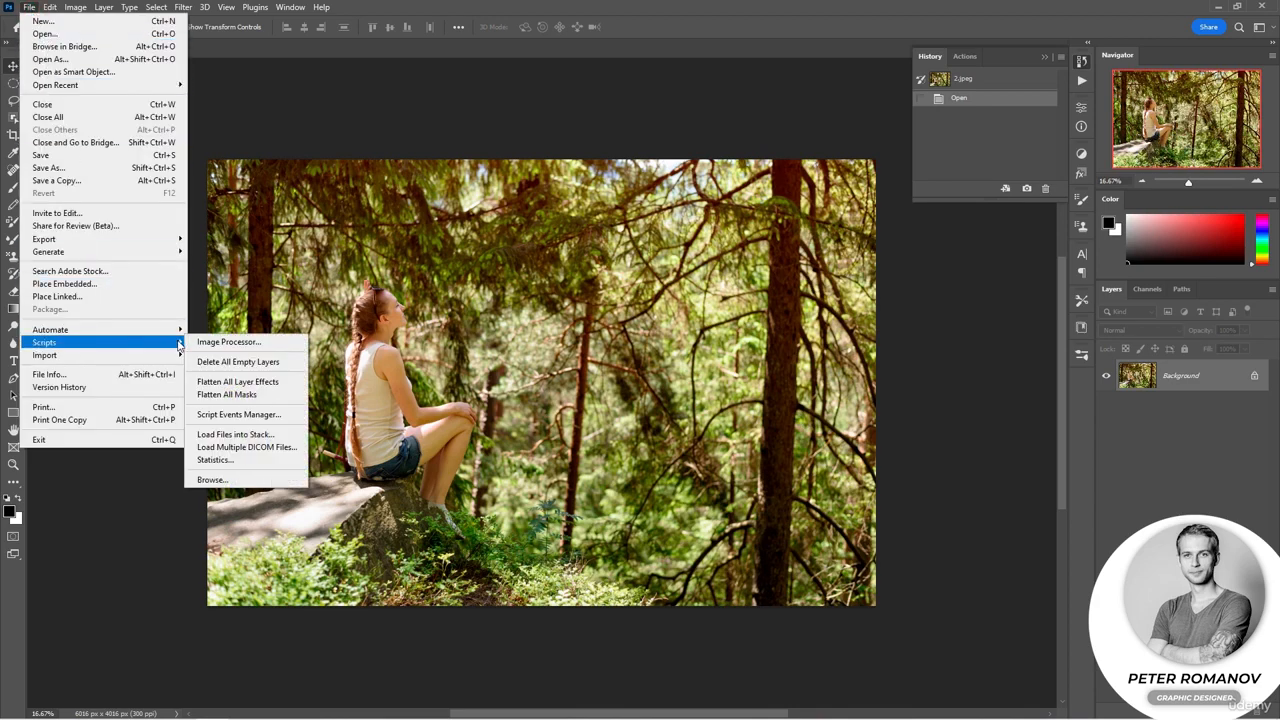
pyautogui.click(207, 341)
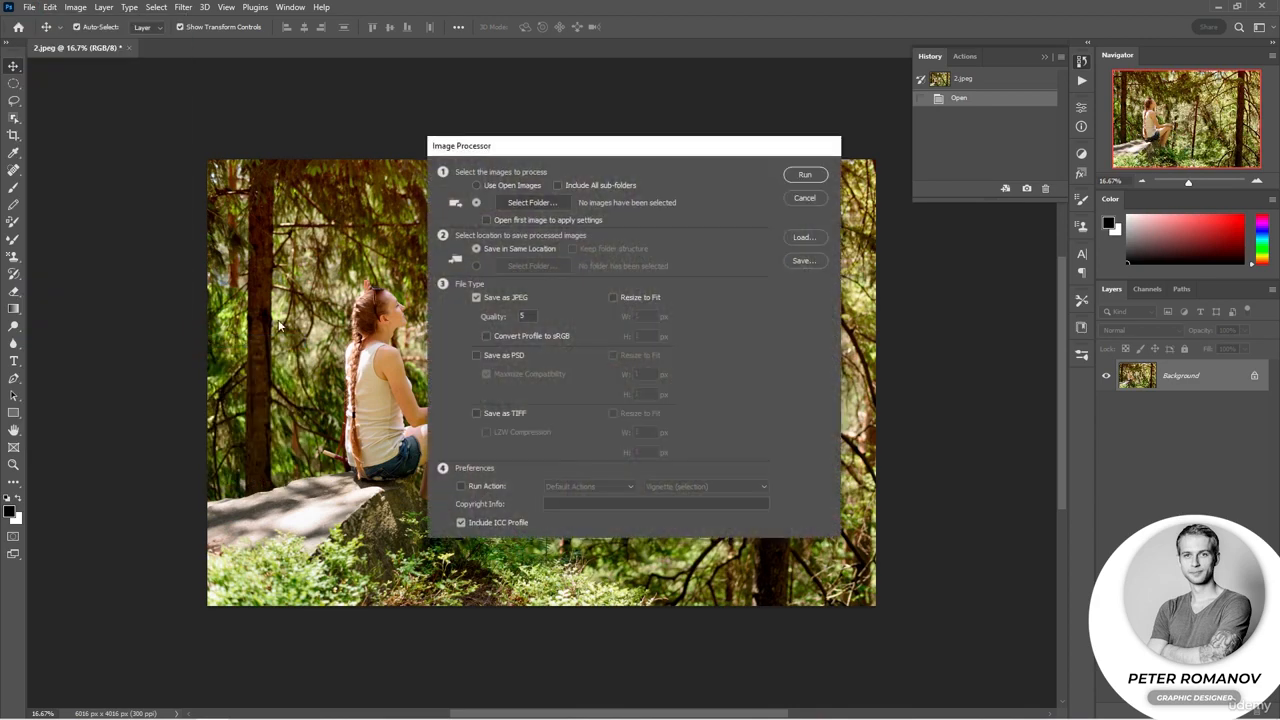
pyautogui.click(517, 203)
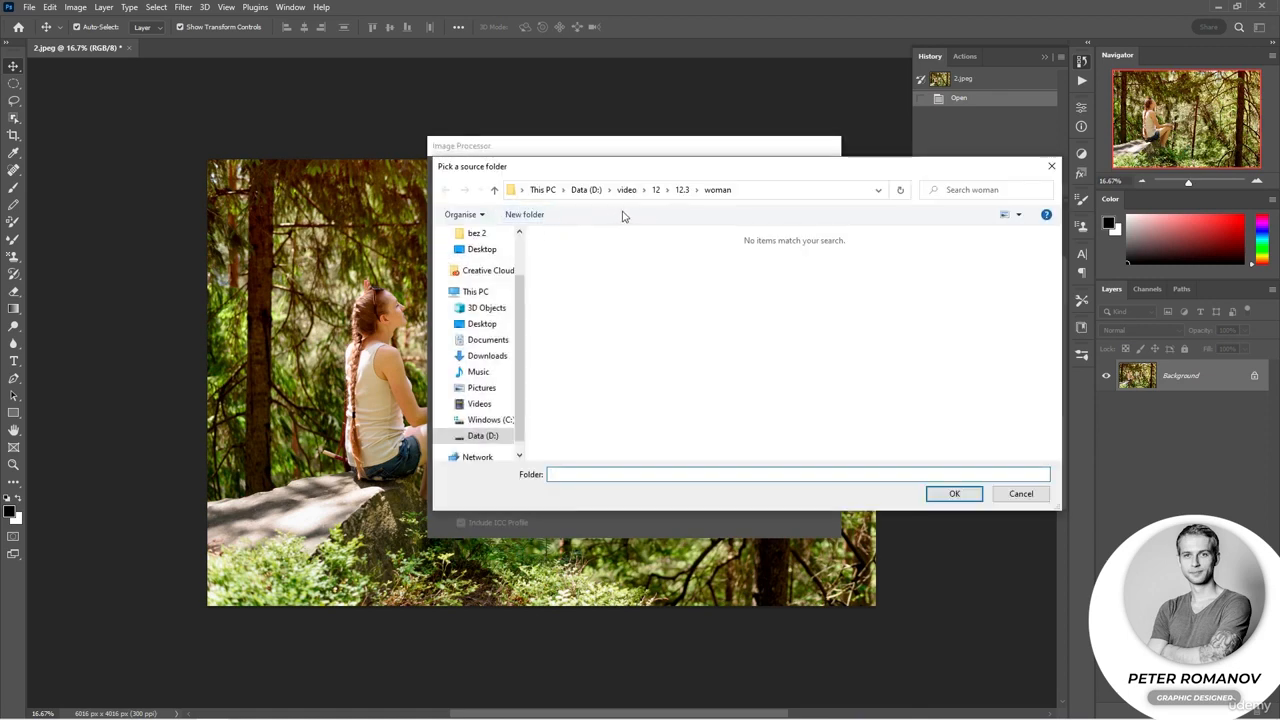
pyautogui.click(681, 190)
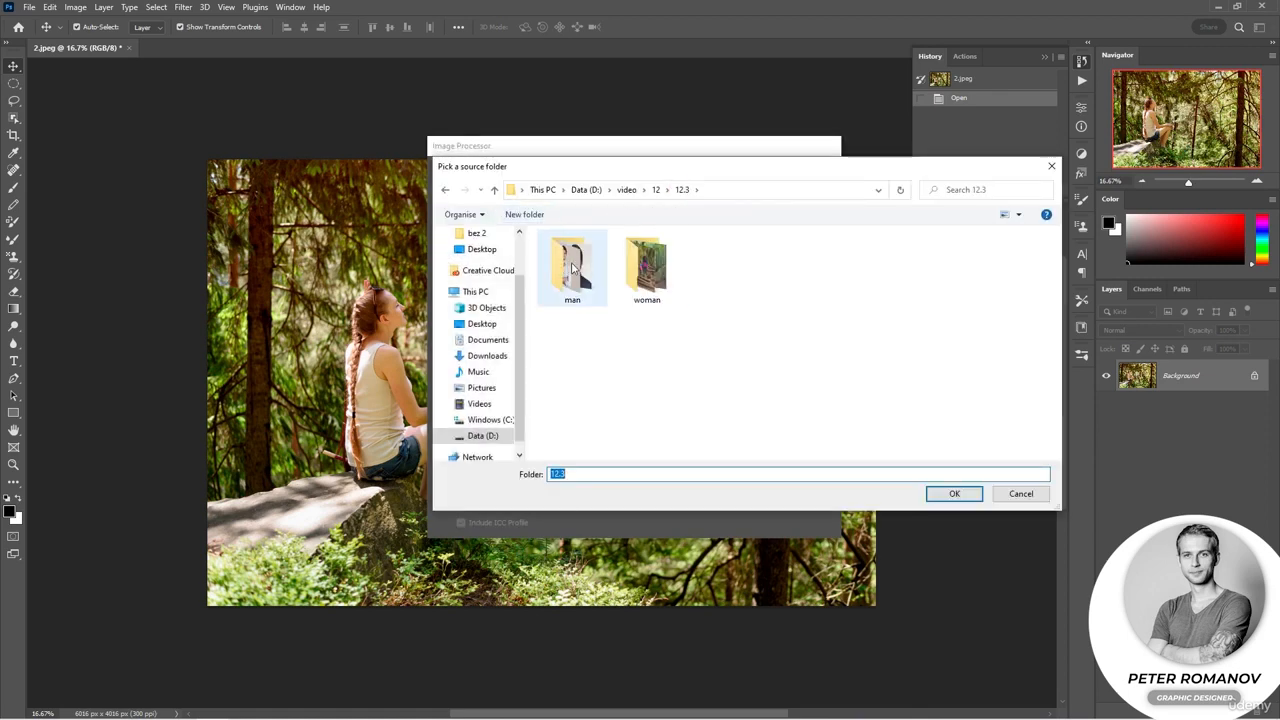
pyautogui.click(660, 275)
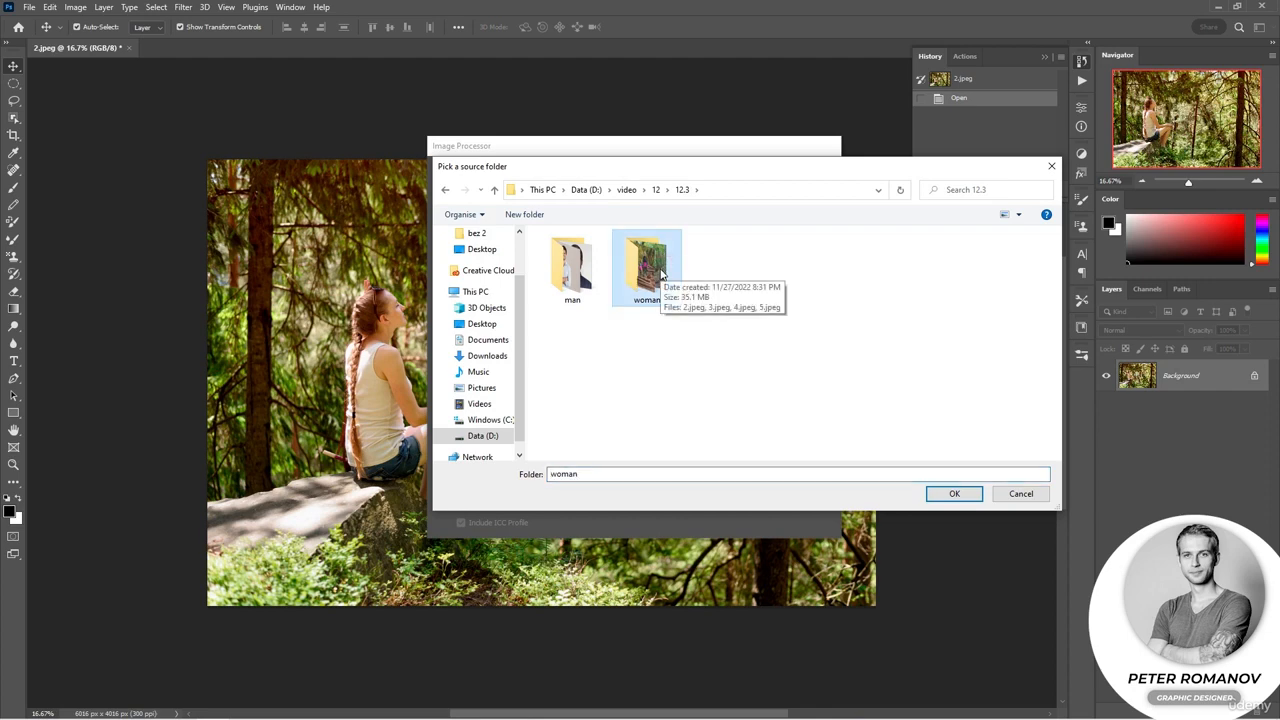
pyautogui.click(950, 494)
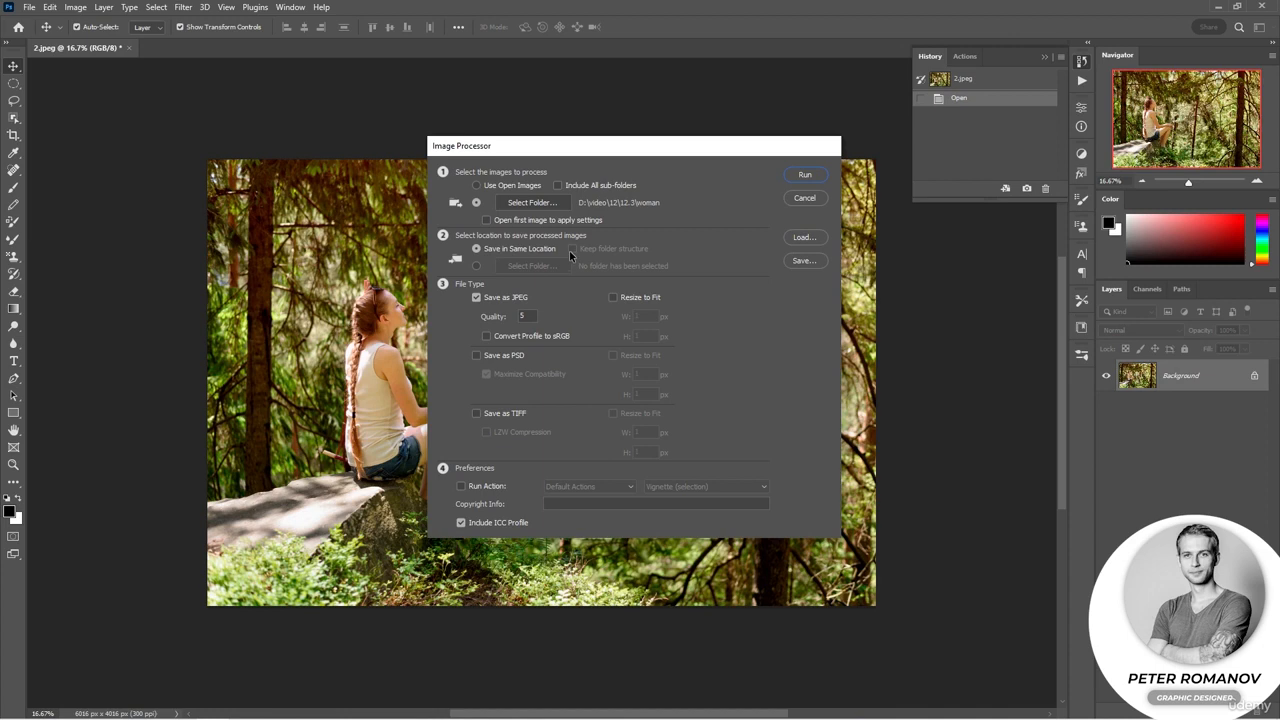
pyautogui.click(476, 265)
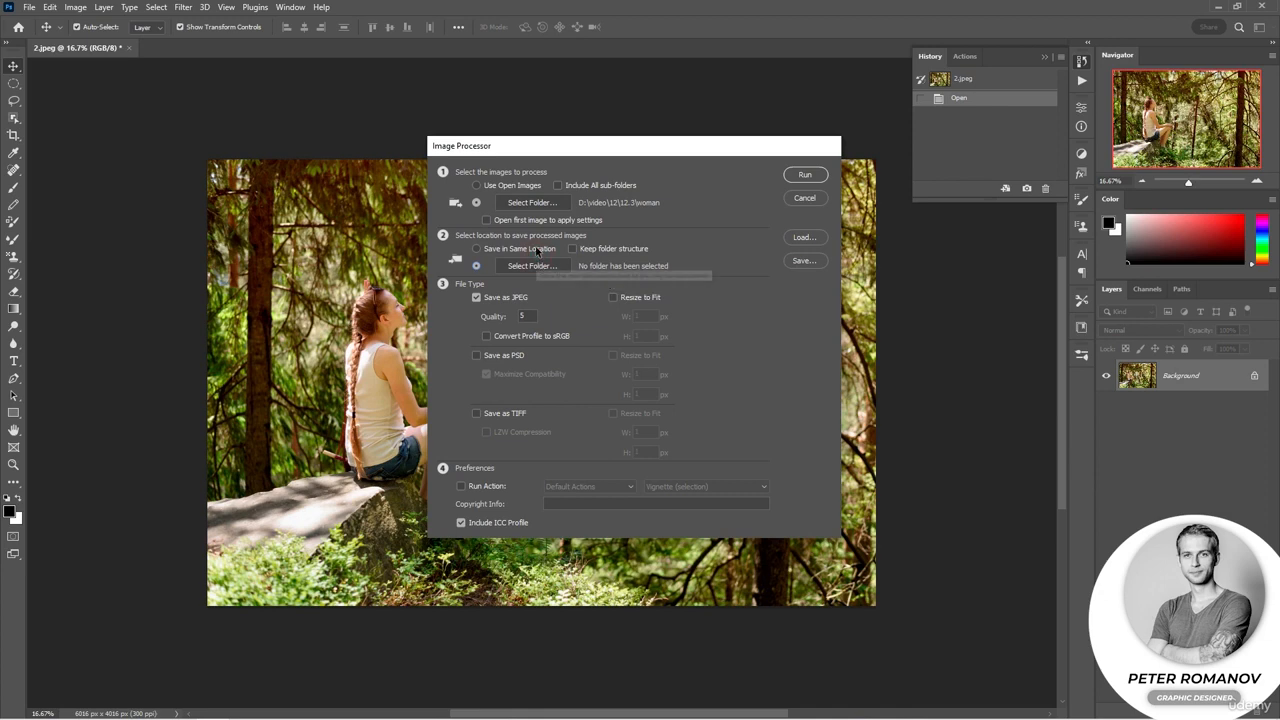
pyautogui.click(537, 254)
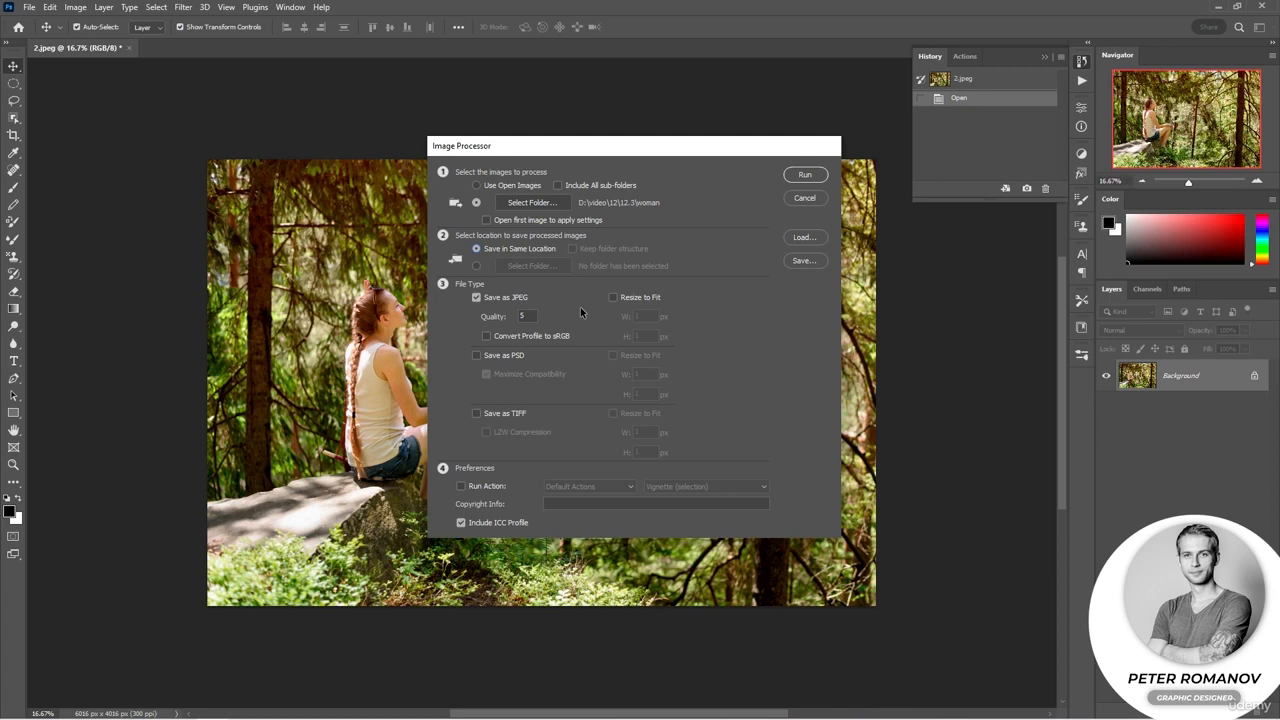
pyautogui.click(503, 356)
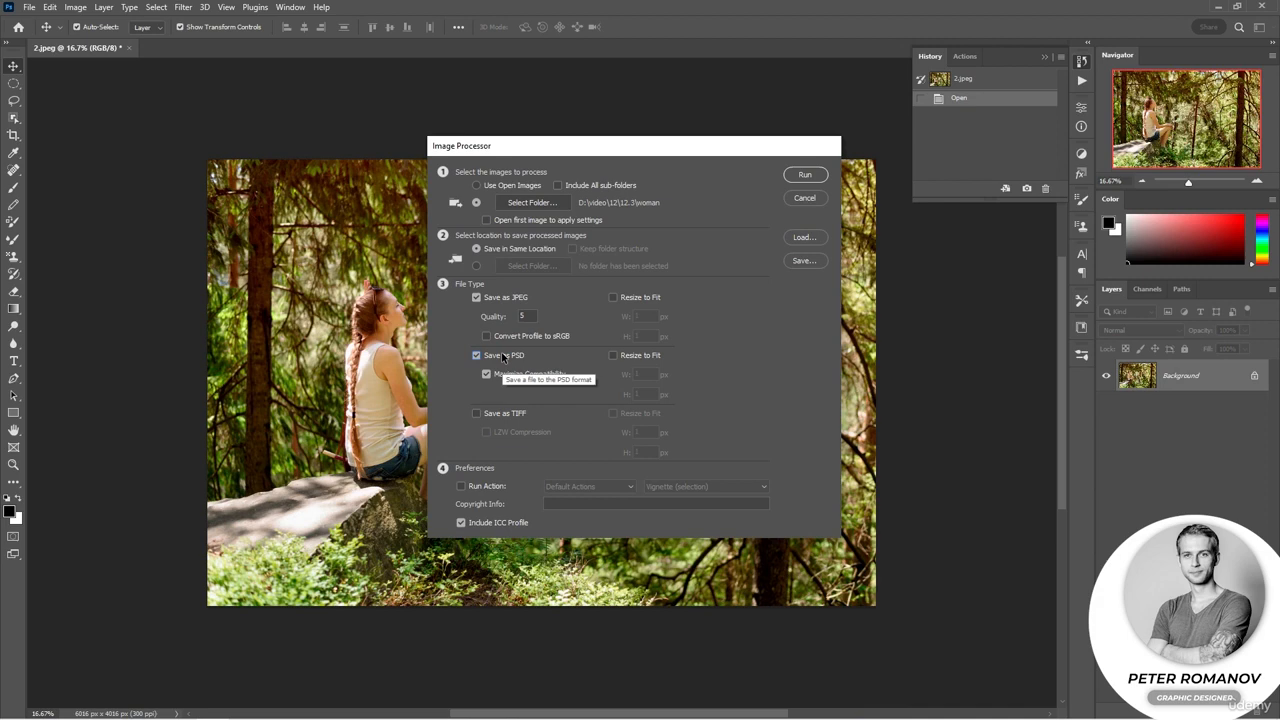
pyautogui.click(503, 356)
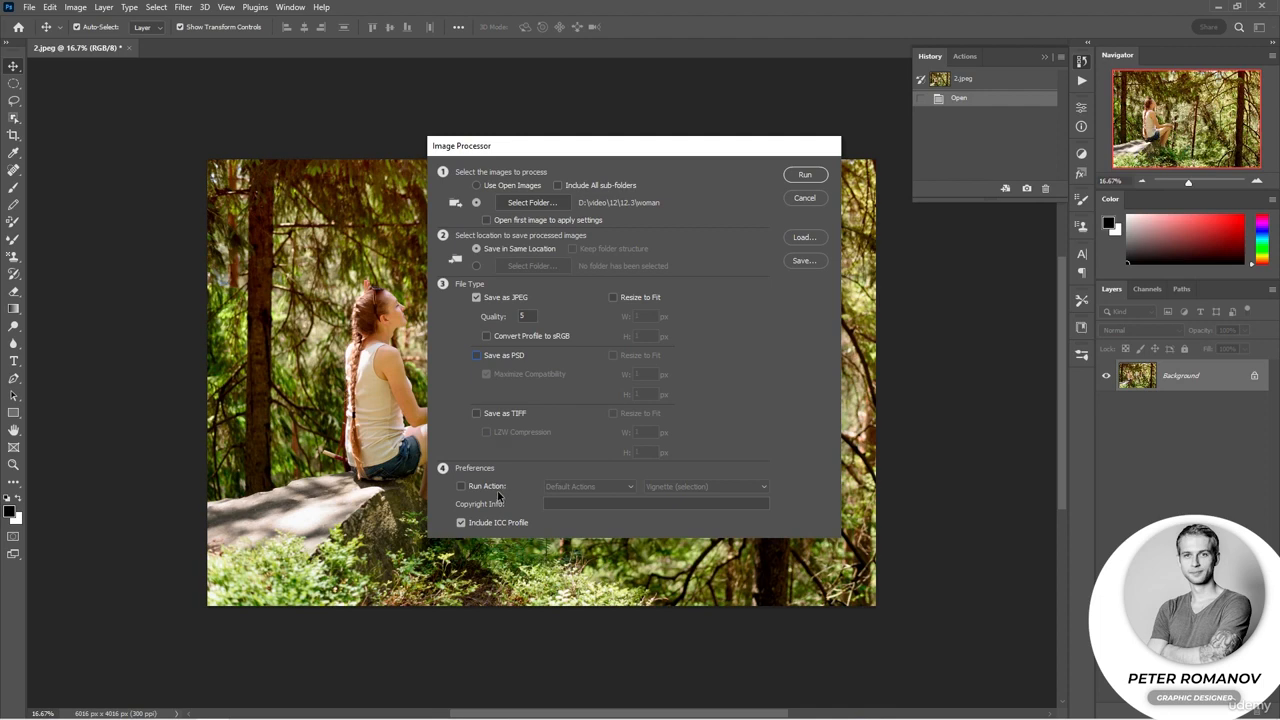
# Step: Have the Image Processor run the Horizontal Color Fade (color) action from the Image Effects set
pyautogui.click(461, 486)
pyautogui.click(607, 490)
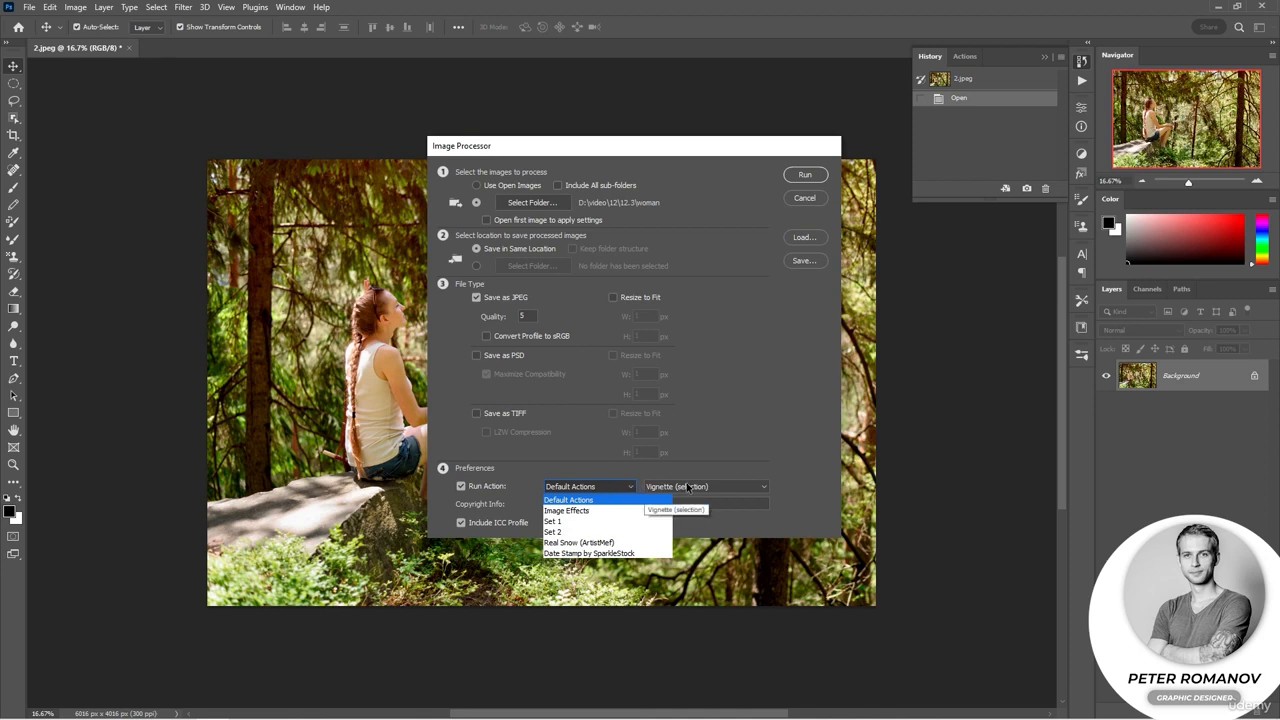
pyautogui.click(600, 511)
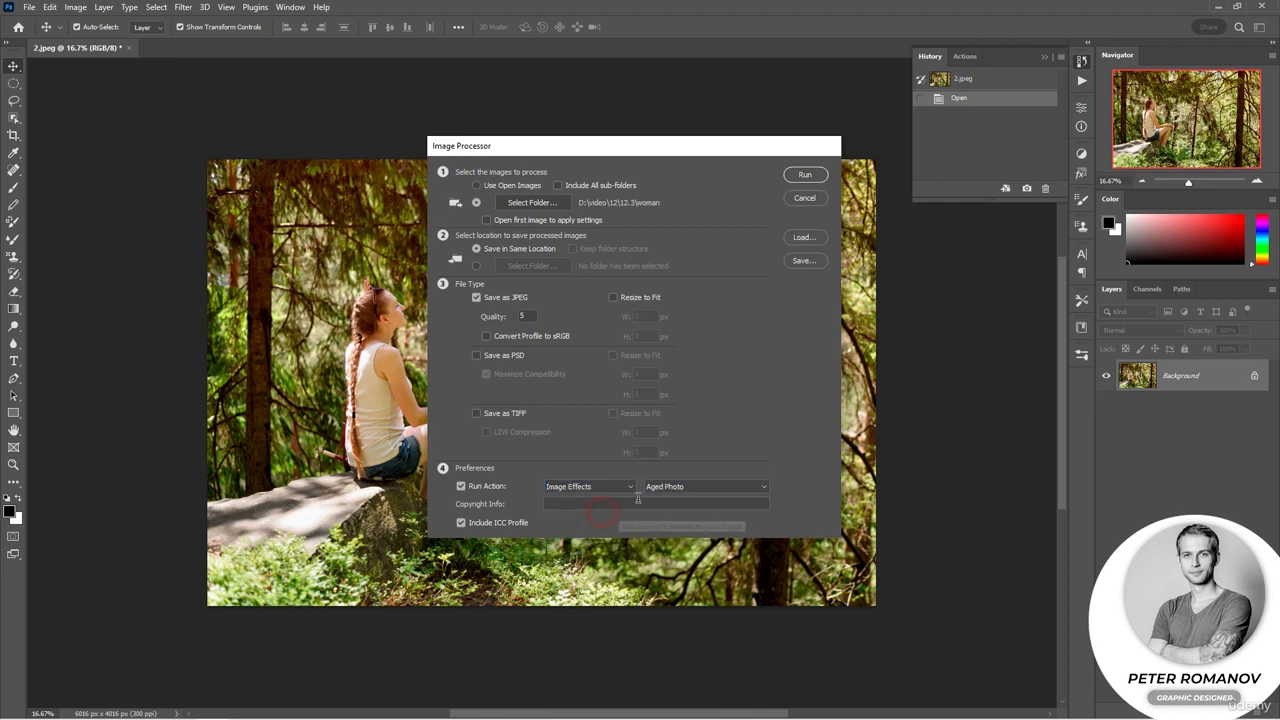
pyautogui.click(671, 489)
pyautogui.scroll(-6, 687, 492)
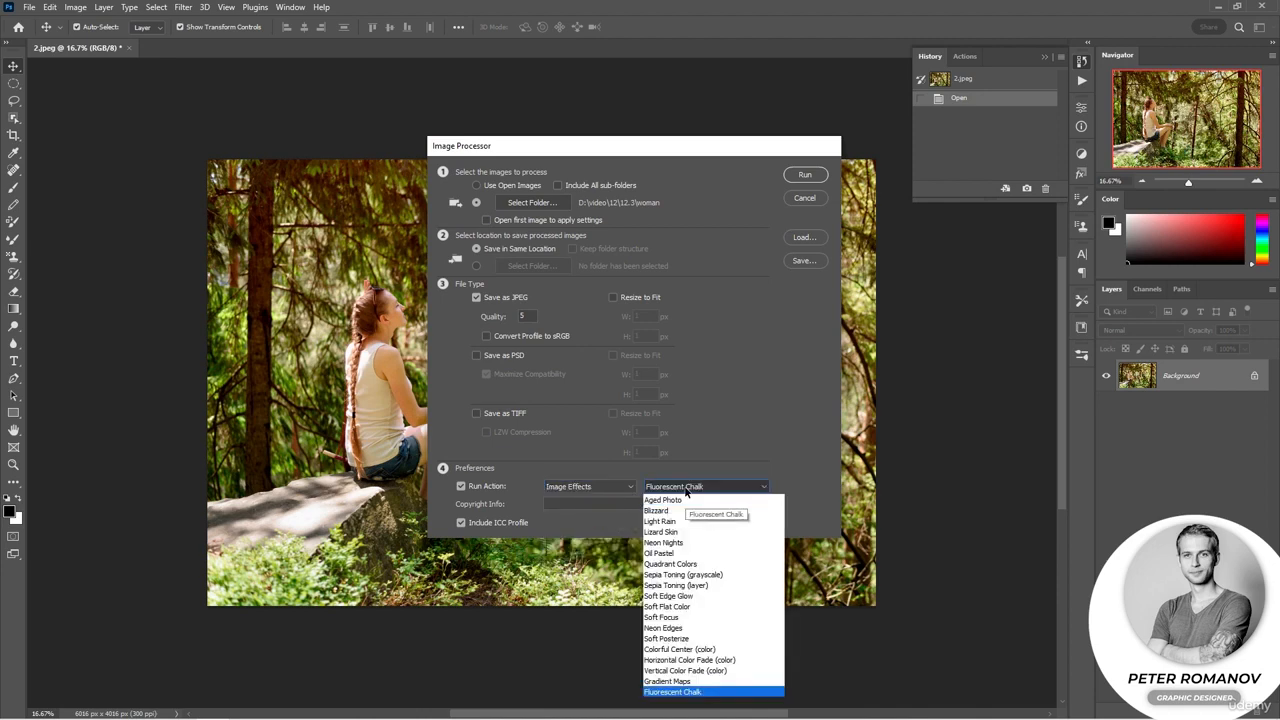
pyautogui.click(738, 659)
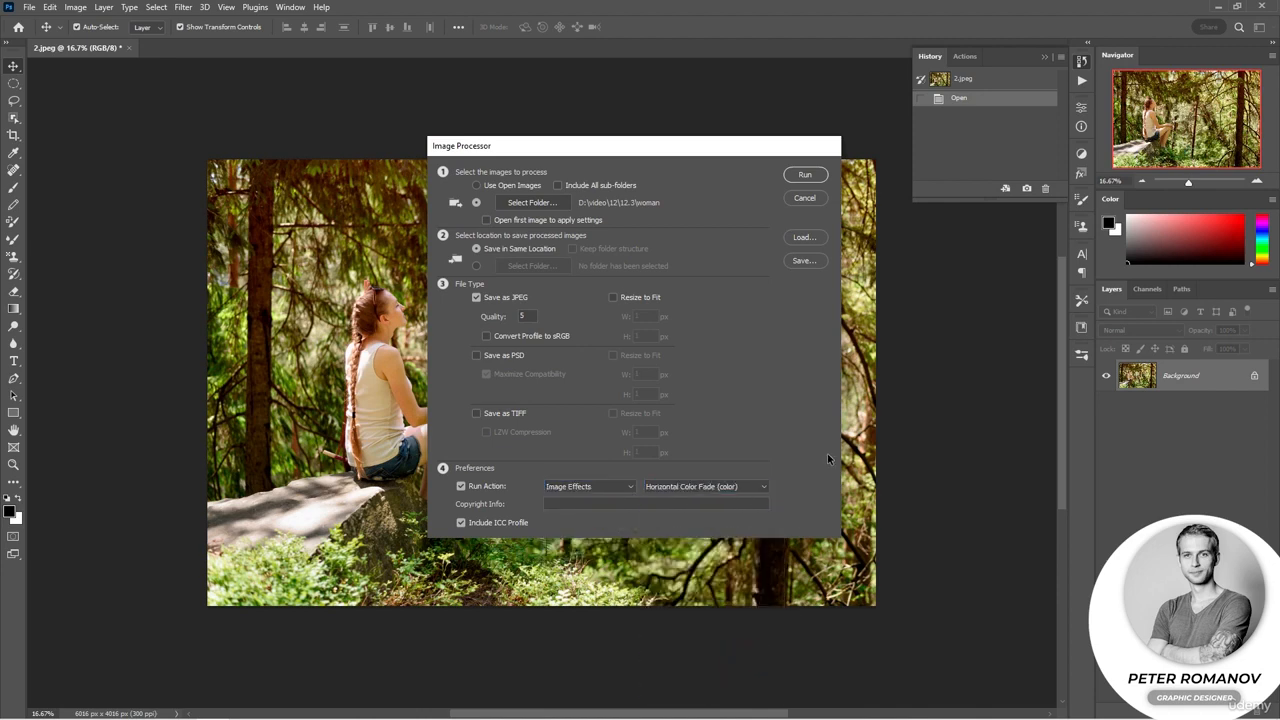
# Step: Leave Resize to Fit off for the JPEG output and run the Image Processor on the chosen folder
pyautogui.click(613, 298)
pyautogui.click(613, 297)
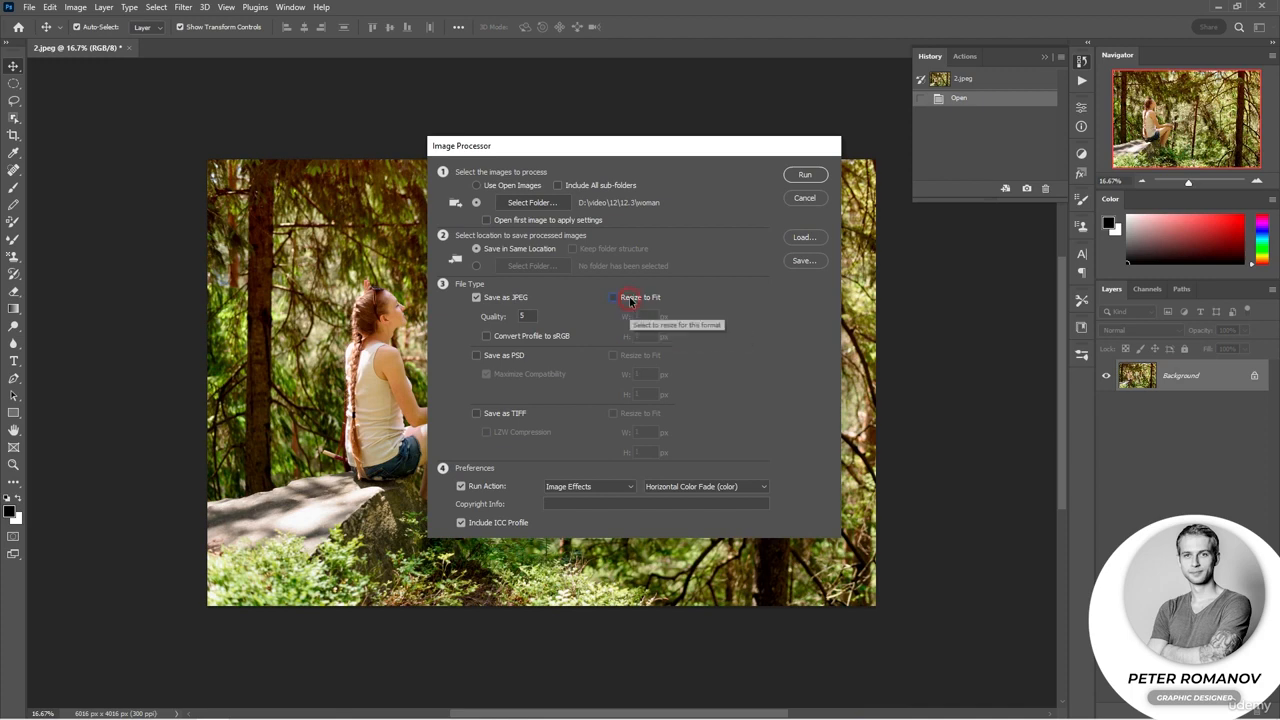
pyautogui.click(805, 175)
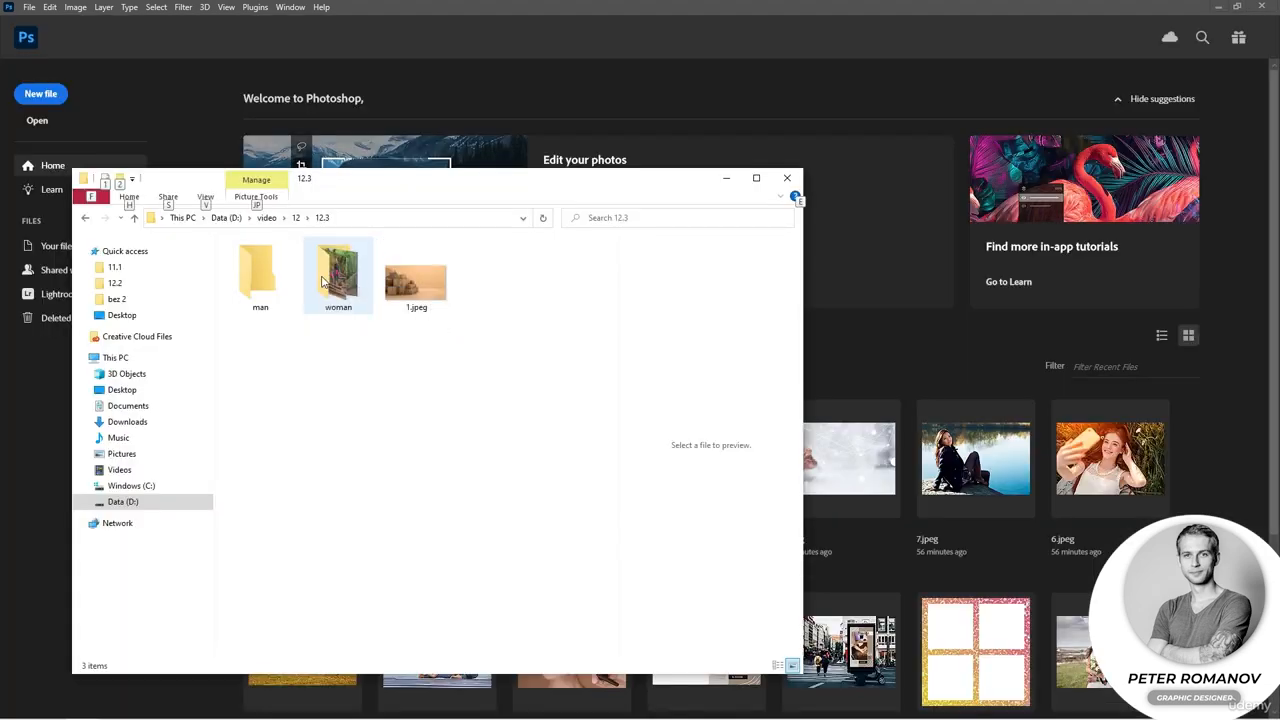
# Step: Switch to File Explorer and examine the processed images 2.jpg to 5.jpg in the woman folder's JPEG subfolder in an enlarged preview
pyautogui.doubleClick(324, 283)
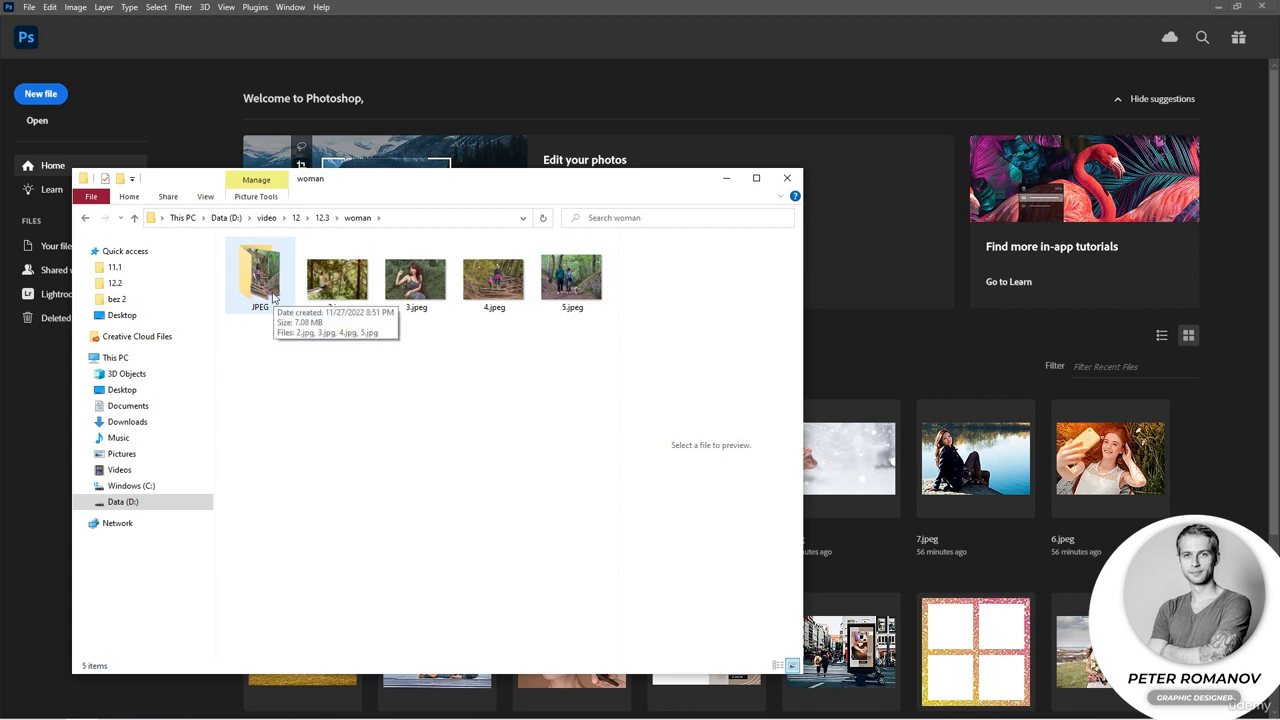
pyautogui.doubleClick(275, 300)
pyautogui.click(430, 283)
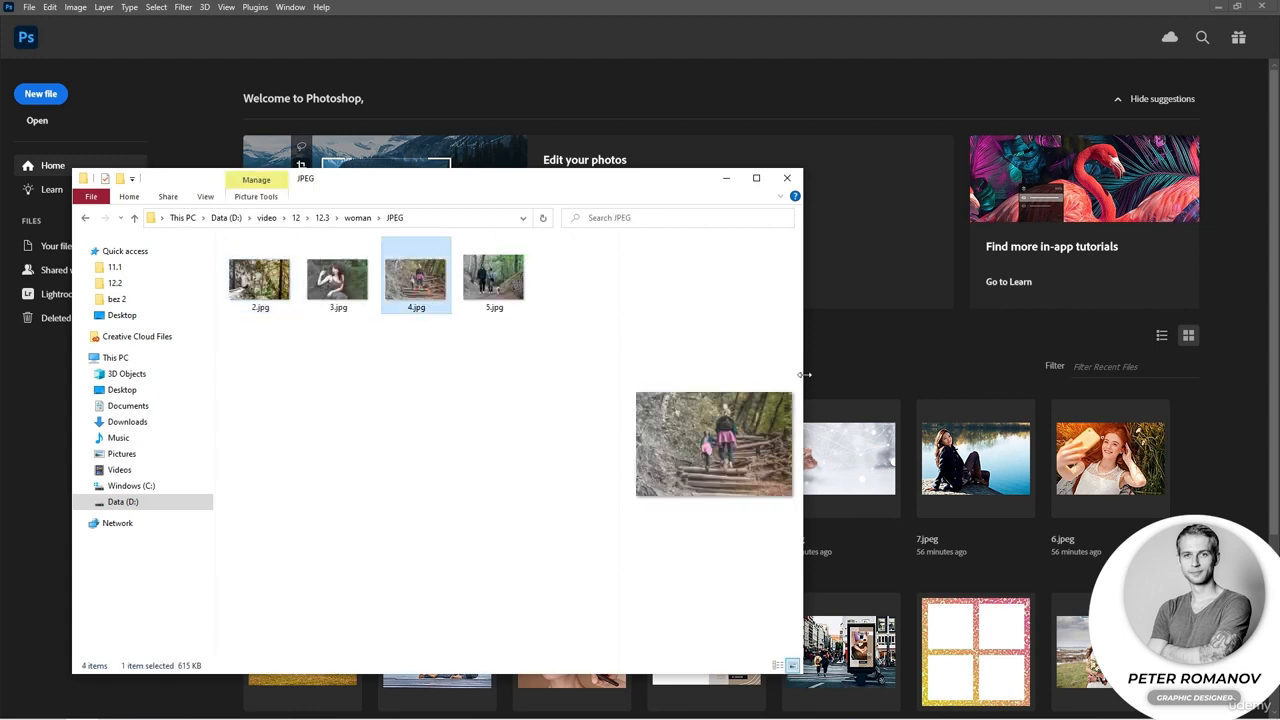
pyautogui.click(518, 280)
pyautogui.click(347, 280)
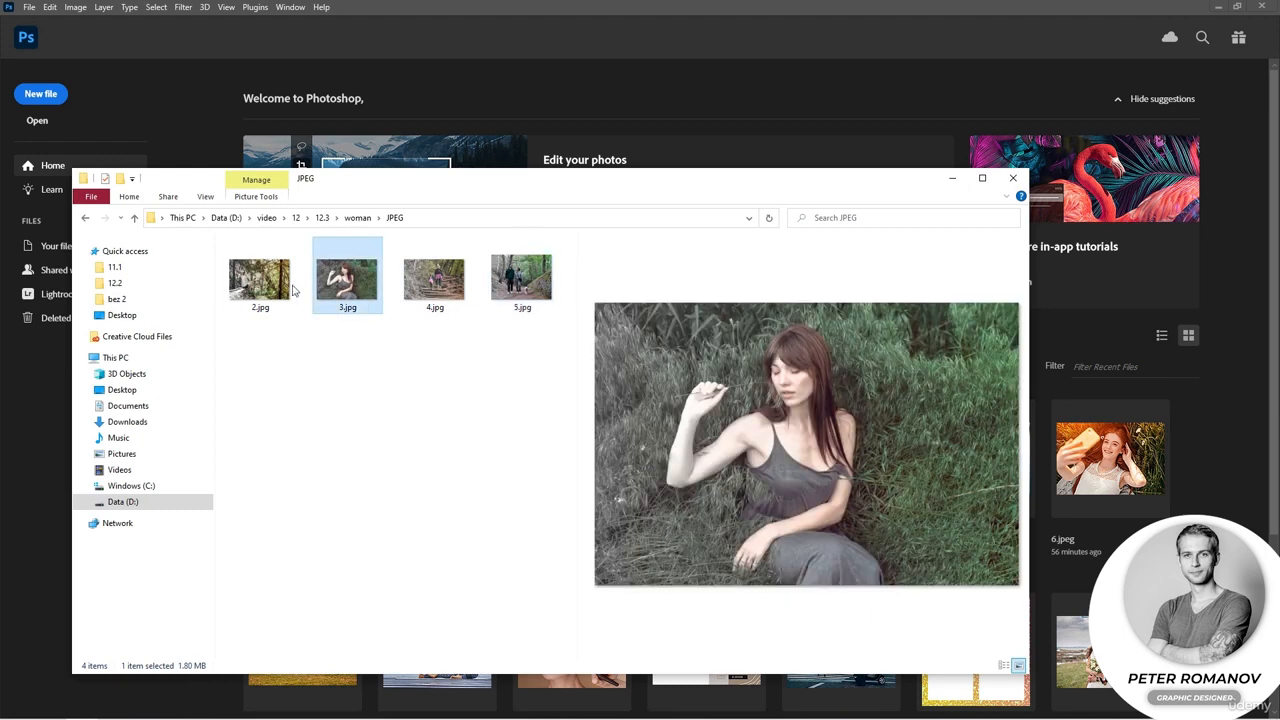
pyautogui.click(292, 288)
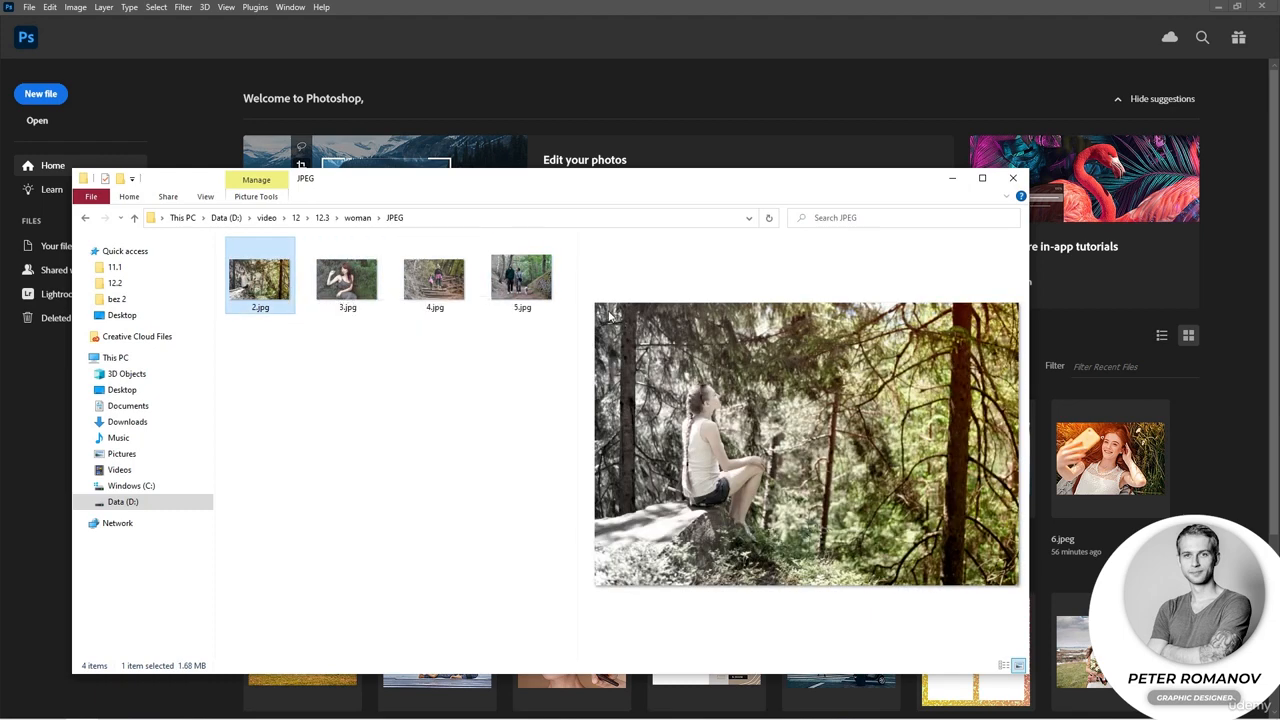
pyautogui.moveTo(575, 340); pyautogui.dragTo(398, 360)
pyautogui.click(344, 357)
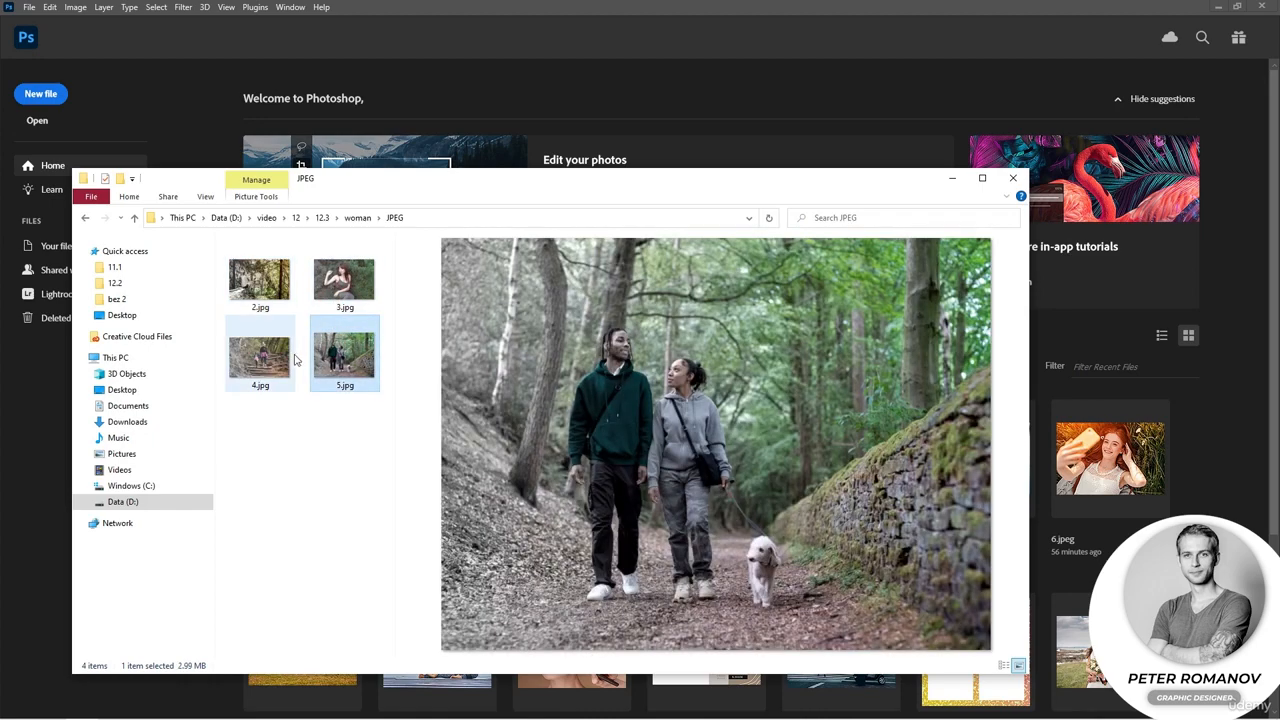
pyautogui.click(288, 355)
pyautogui.click(952, 177)
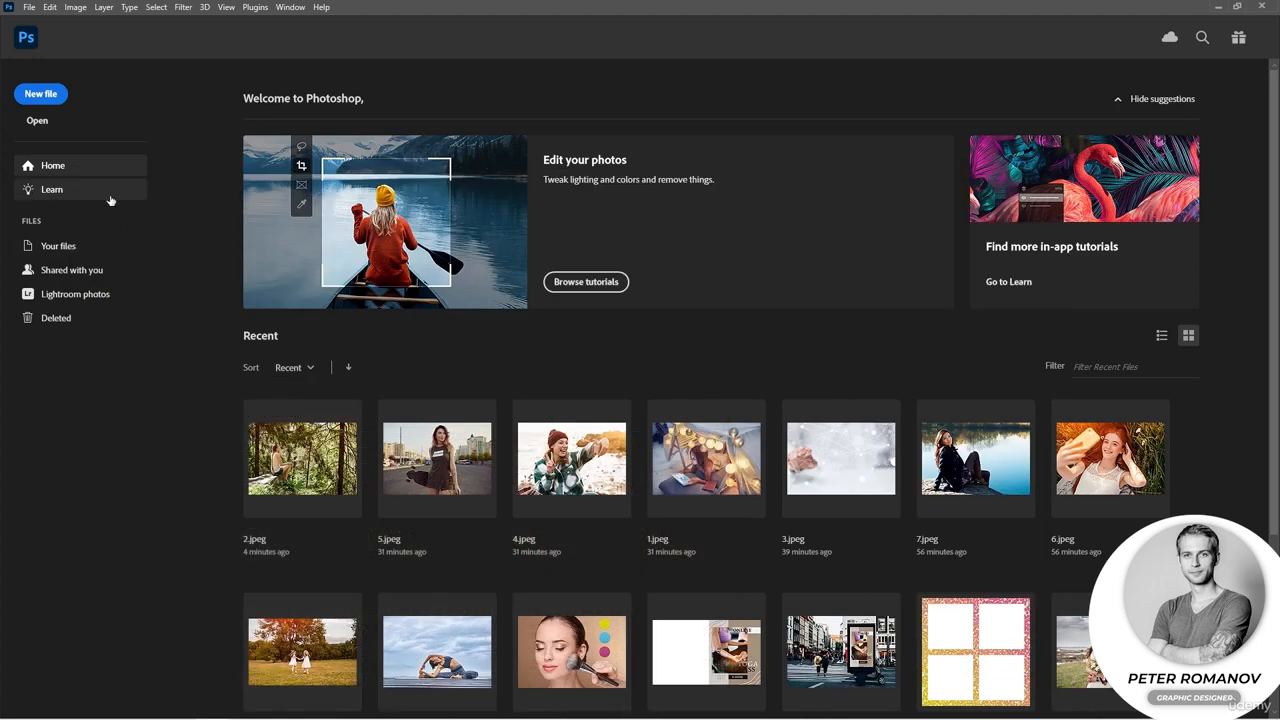
# Step: Open 6.jpeg from the man folder in Photoshop, assigning the working RGB profile
pyautogui.click(37, 48)
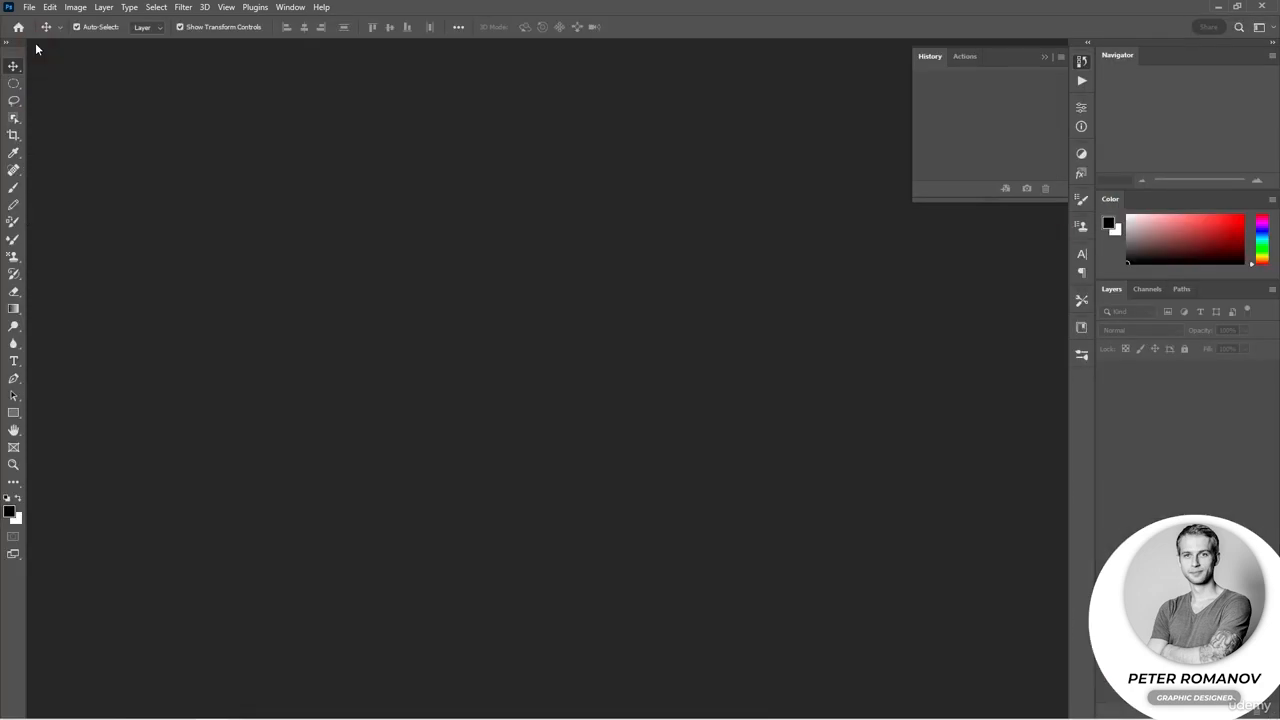
pyautogui.hotkey('alt', 'Tab')
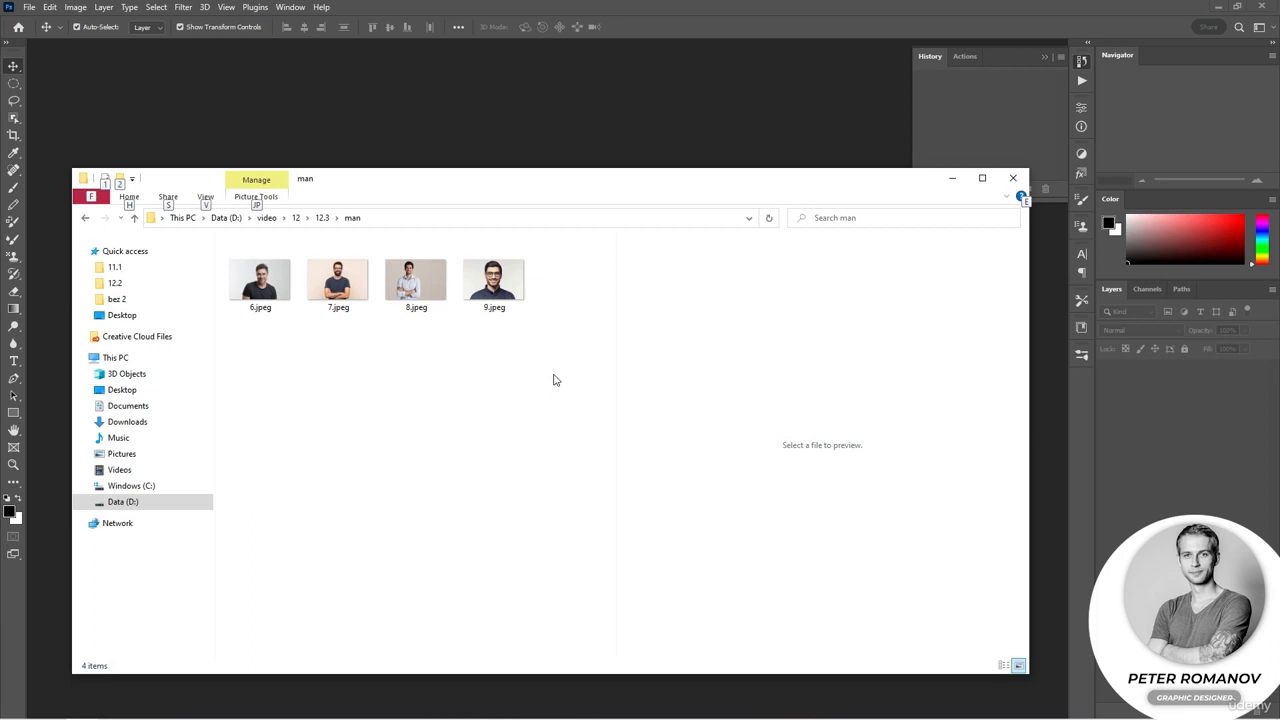
pyautogui.click(479, 365)
pyautogui.moveTo(272, 297); pyautogui.dragTo(245, 111)
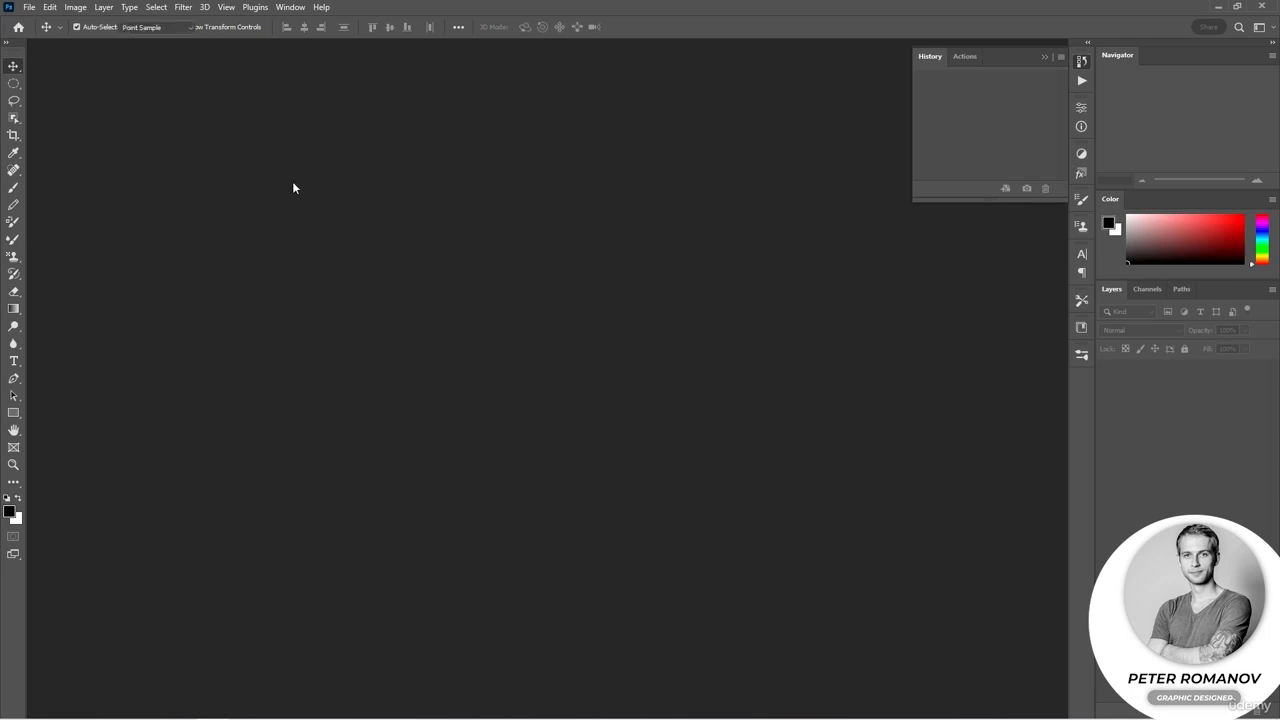
pyautogui.click(717, 315)
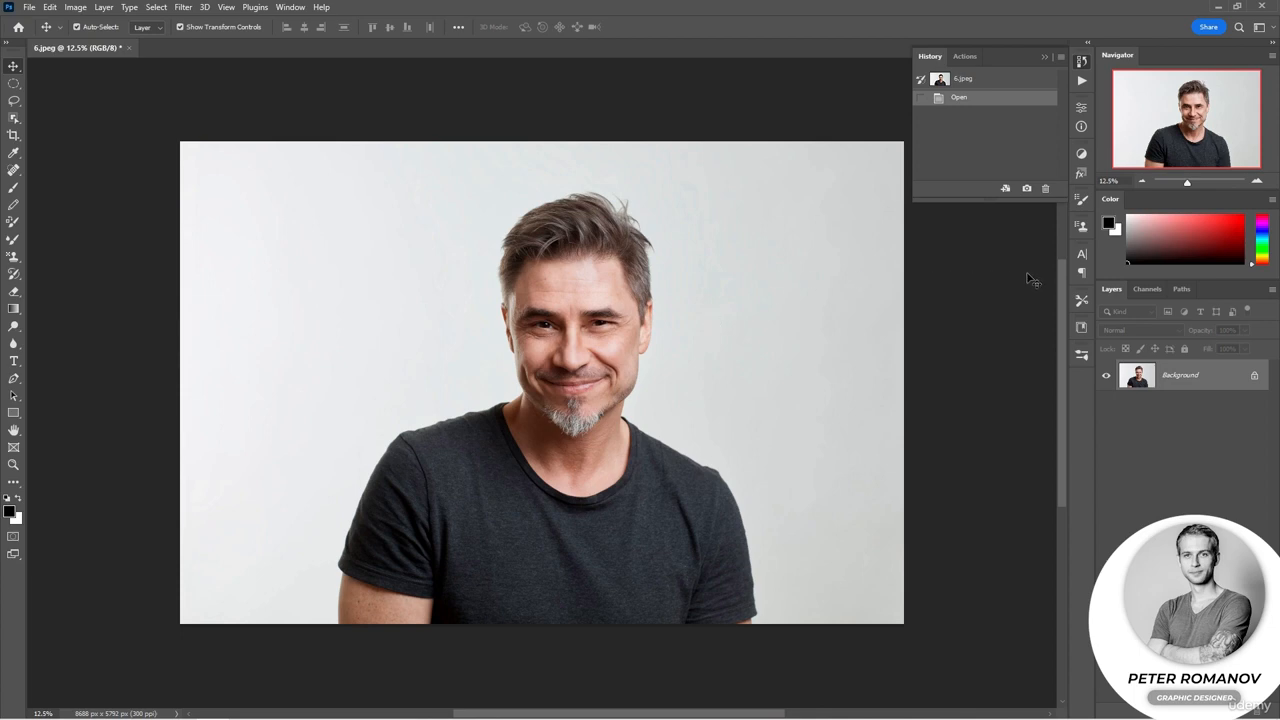
# Step: Collapse the Image Effects action set and start recording a new action in Set 1 with the default name and no function key
pyautogui.click(1081, 80)
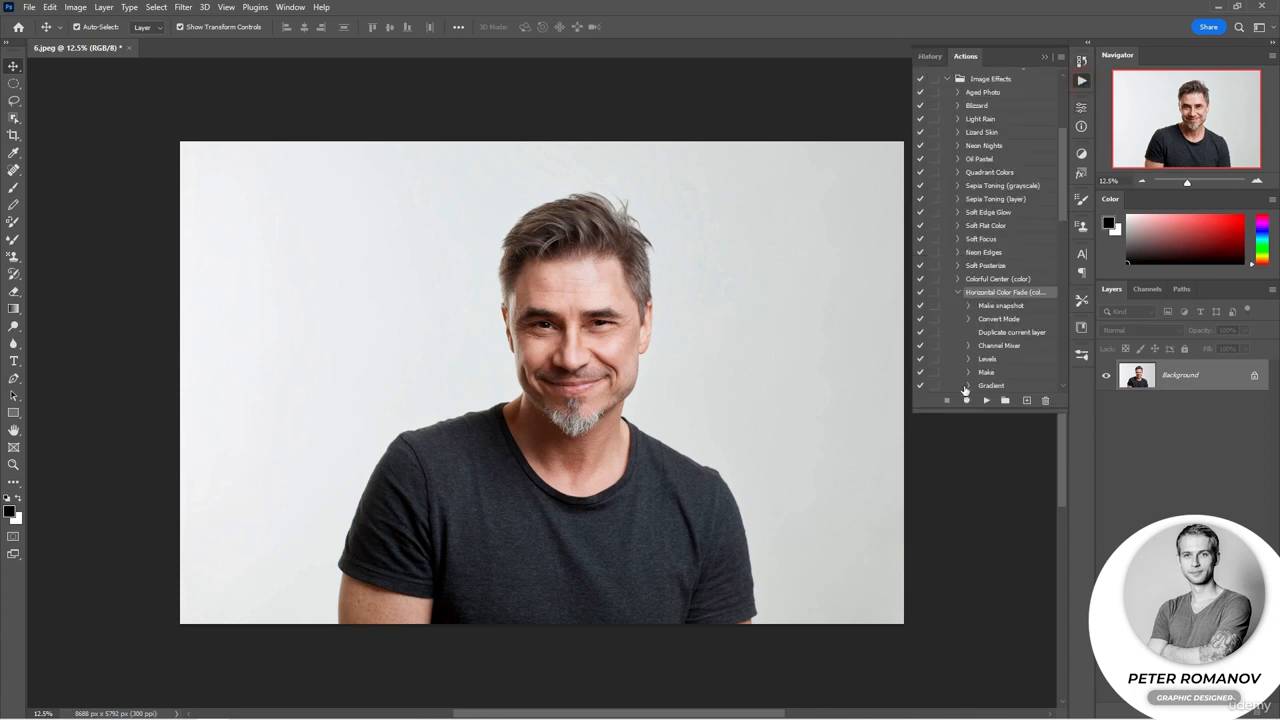
pyautogui.click(958, 292)
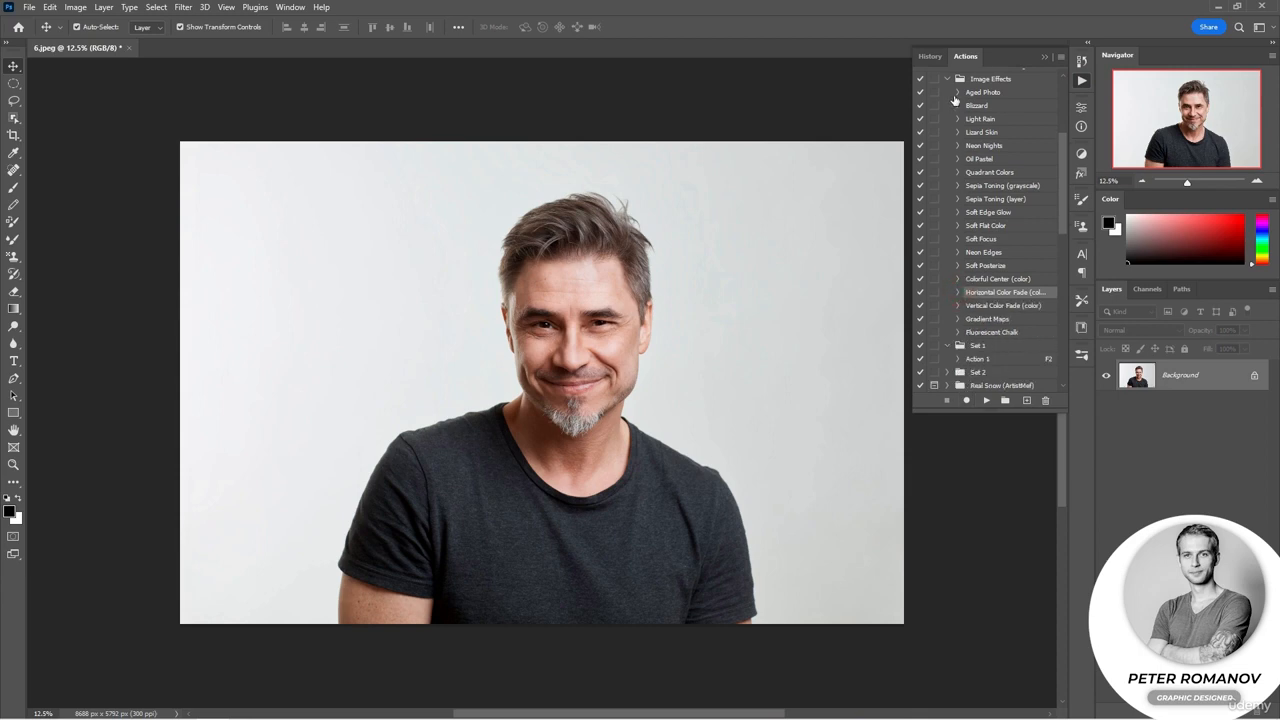
pyautogui.click(947, 78)
pyautogui.click(950, 148)
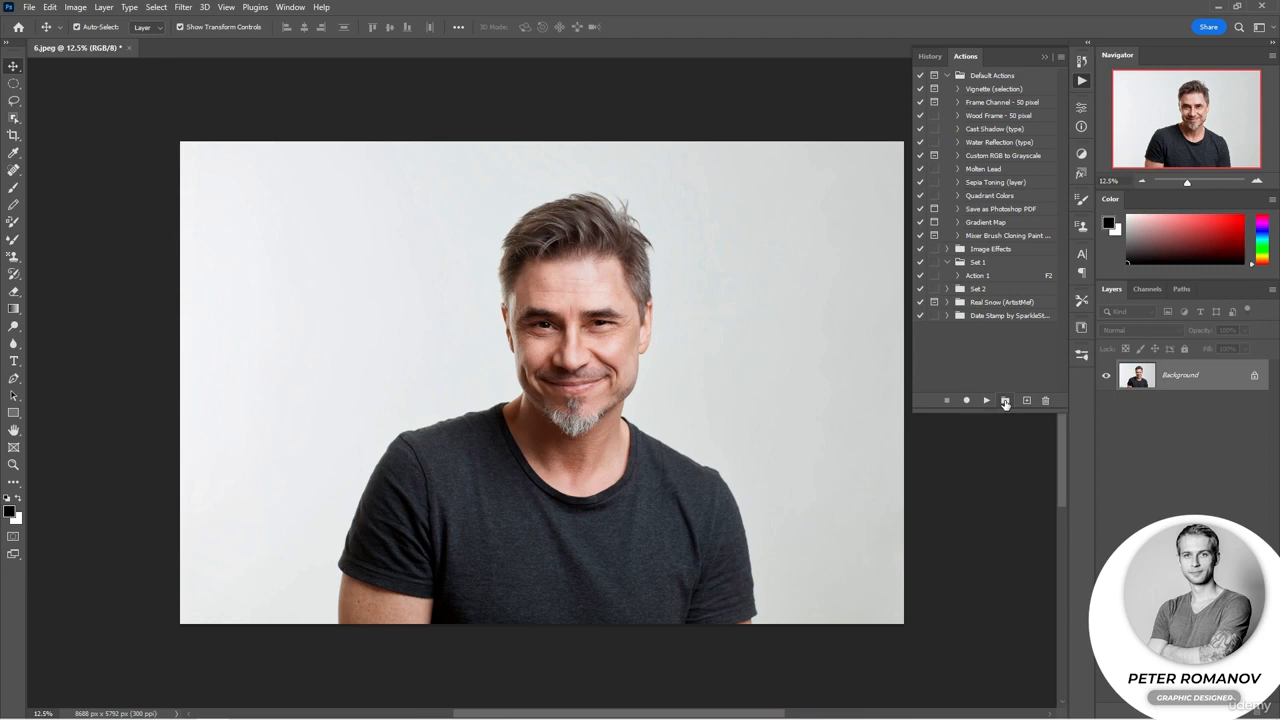
pyautogui.click(972, 264)
pyautogui.click(1024, 402)
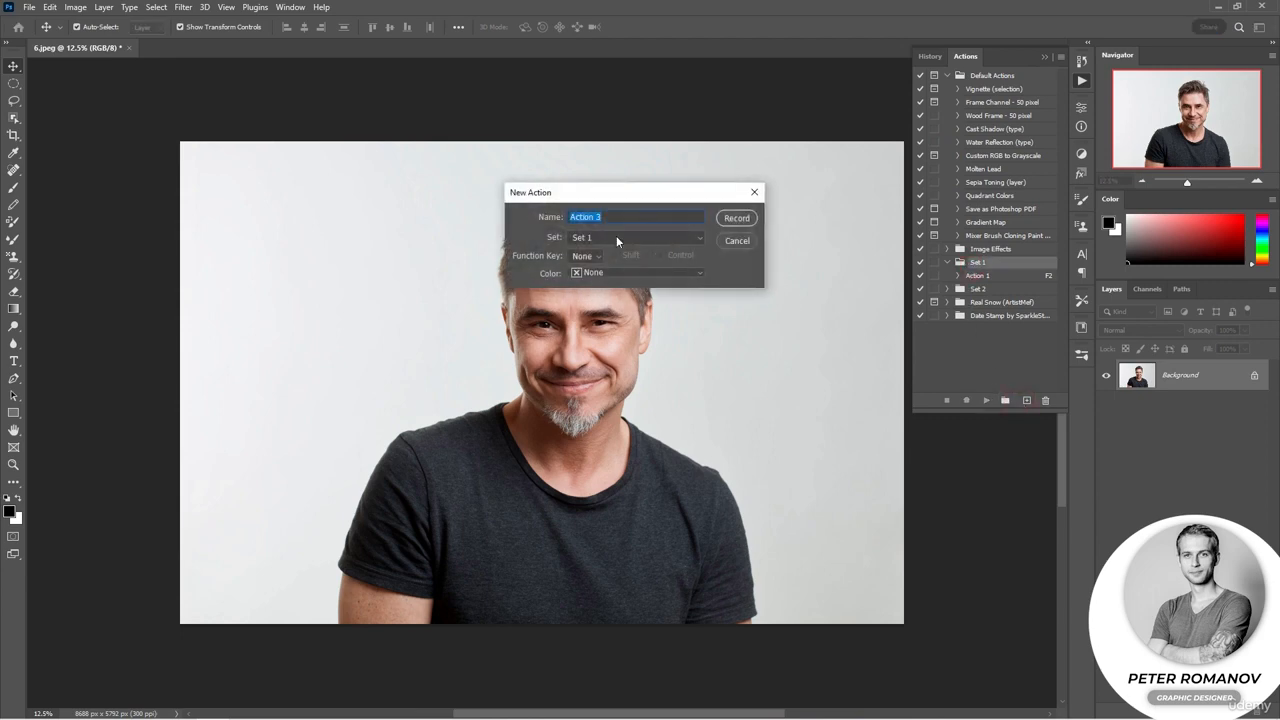
pyautogui.click(737, 218)
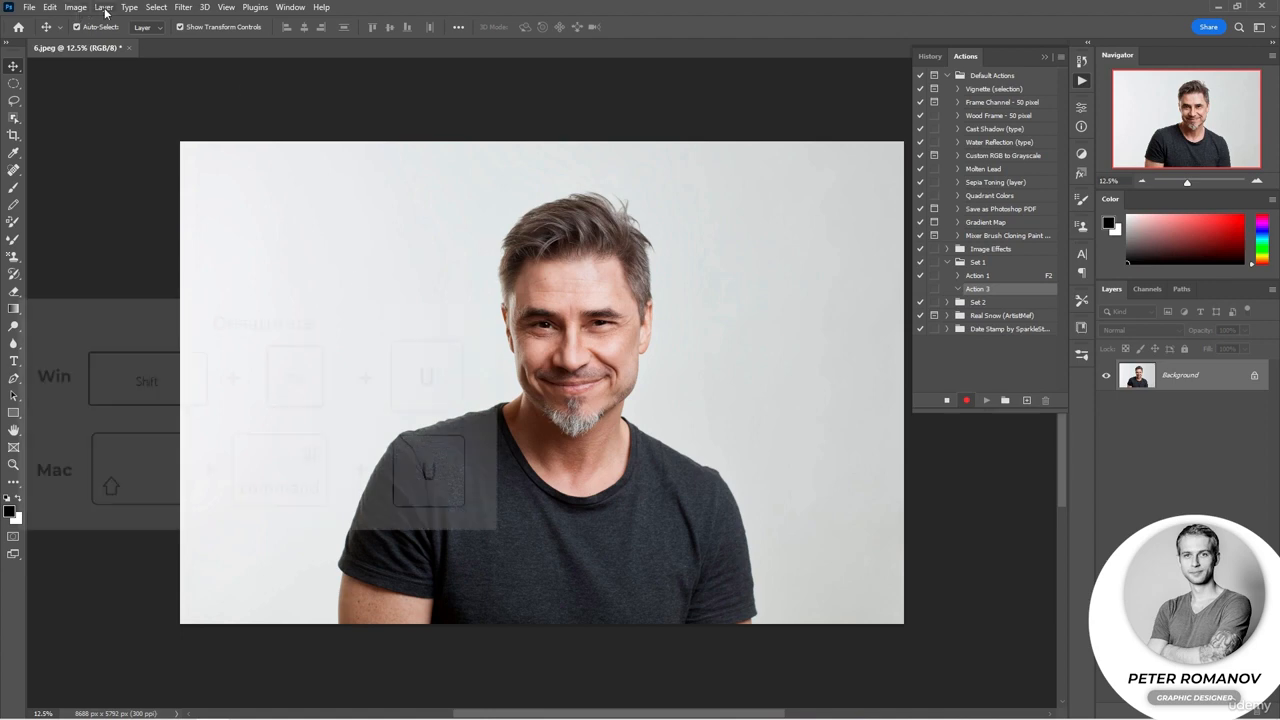
# Step: Desaturate the portrait and increase its contrast with Curves by moving the white and black points slightly inward
pyautogui.hotkey('shift', 'ctrl', 'u')
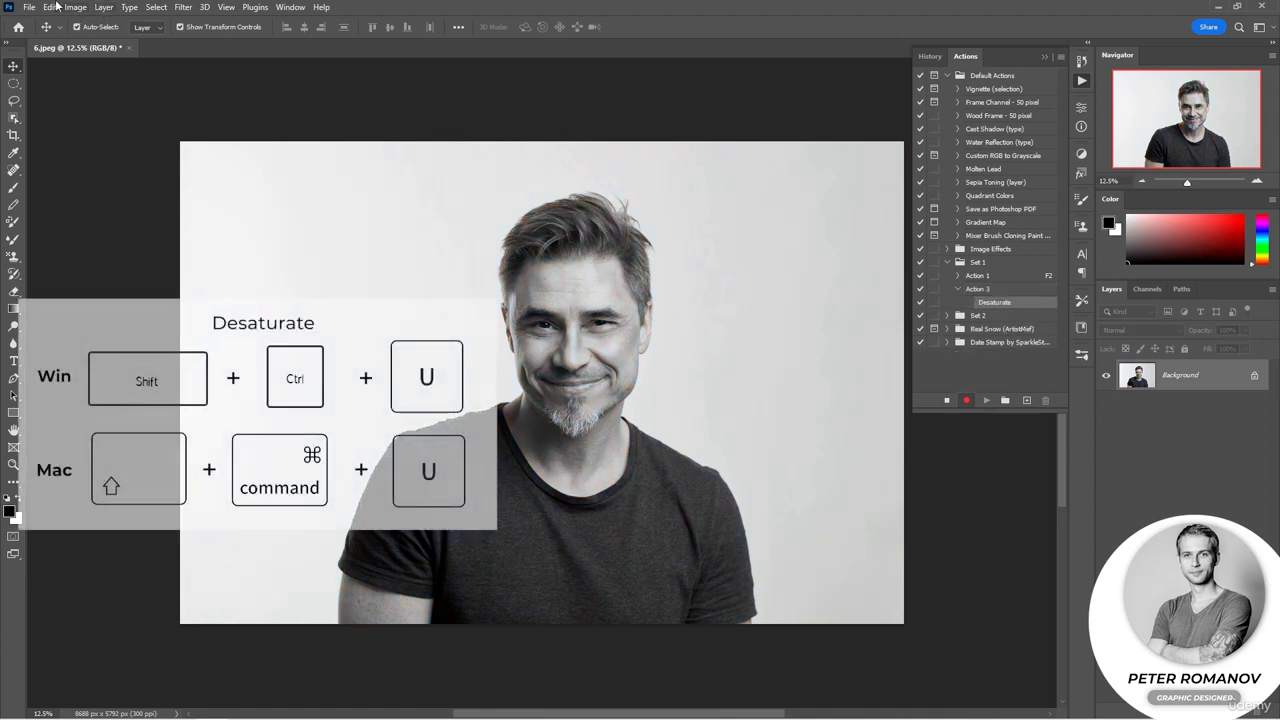
pyautogui.click(75, 7)
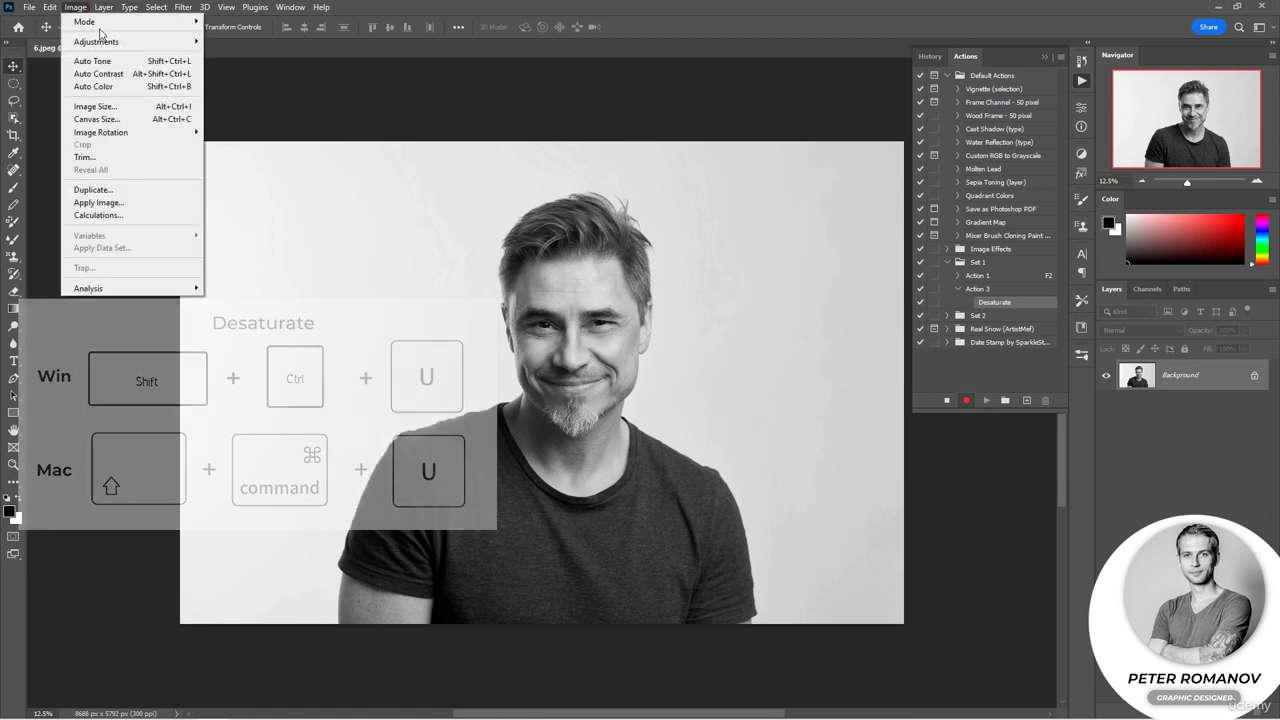
pyautogui.moveTo(130, 41)
pyautogui.click(227, 66)
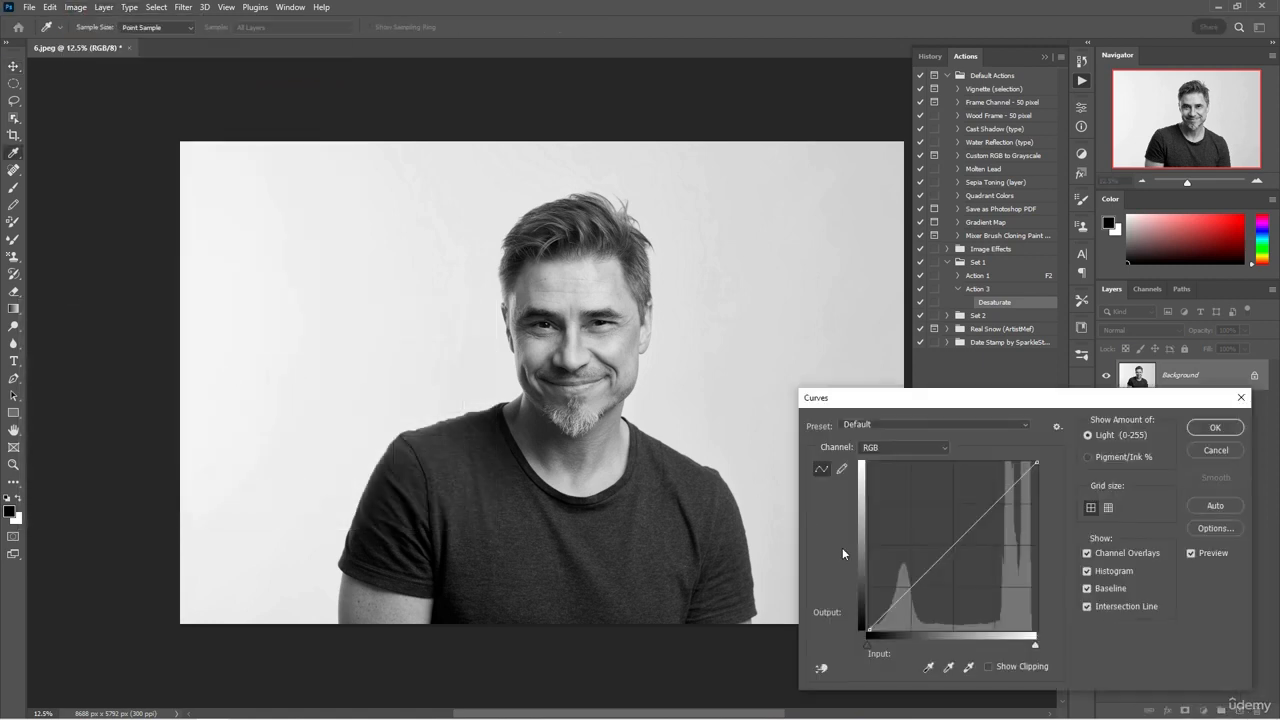
pyautogui.moveTo(1040, 645); pyautogui.dragTo(1023, 645)
pyautogui.moveTo(867, 645); pyautogui.dragTo(880, 645)
pyautogui.click(1210, 428)
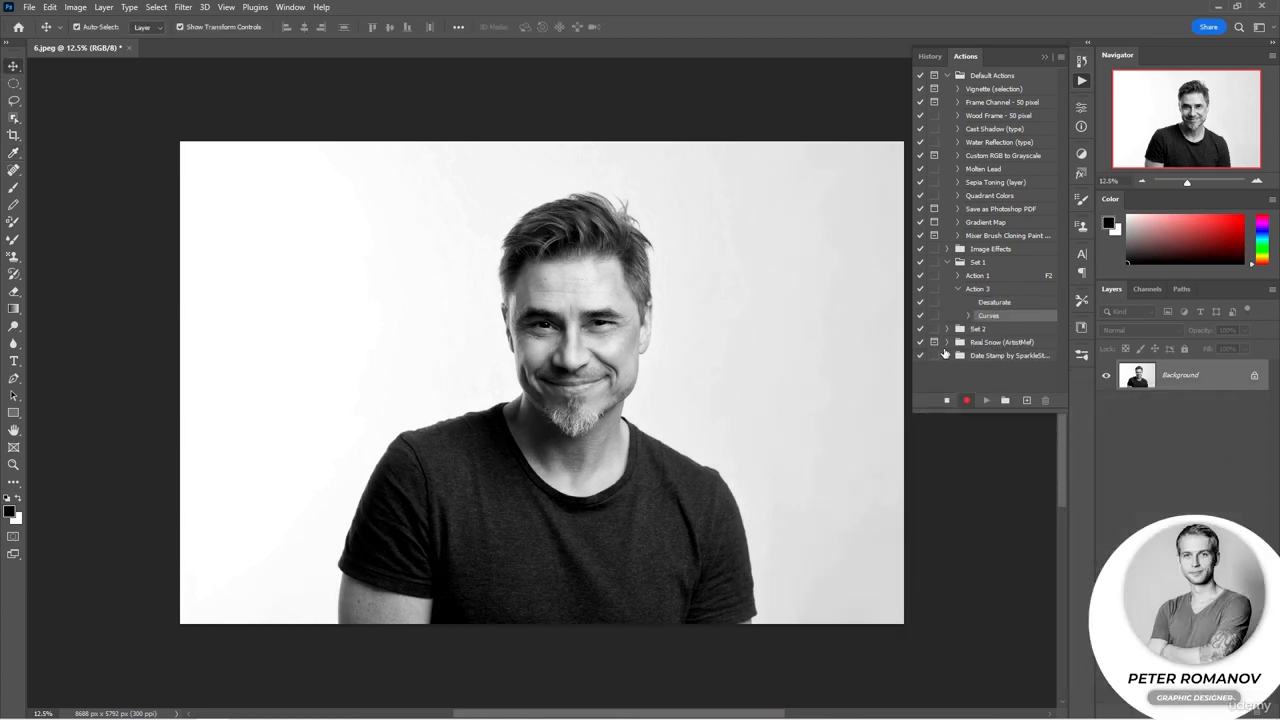
# Step: Save the portrait as JPEG file 6.jpg at quality 11 (Maximum) in a new folder created inside the man folder
pyautogui.click(29, 7)
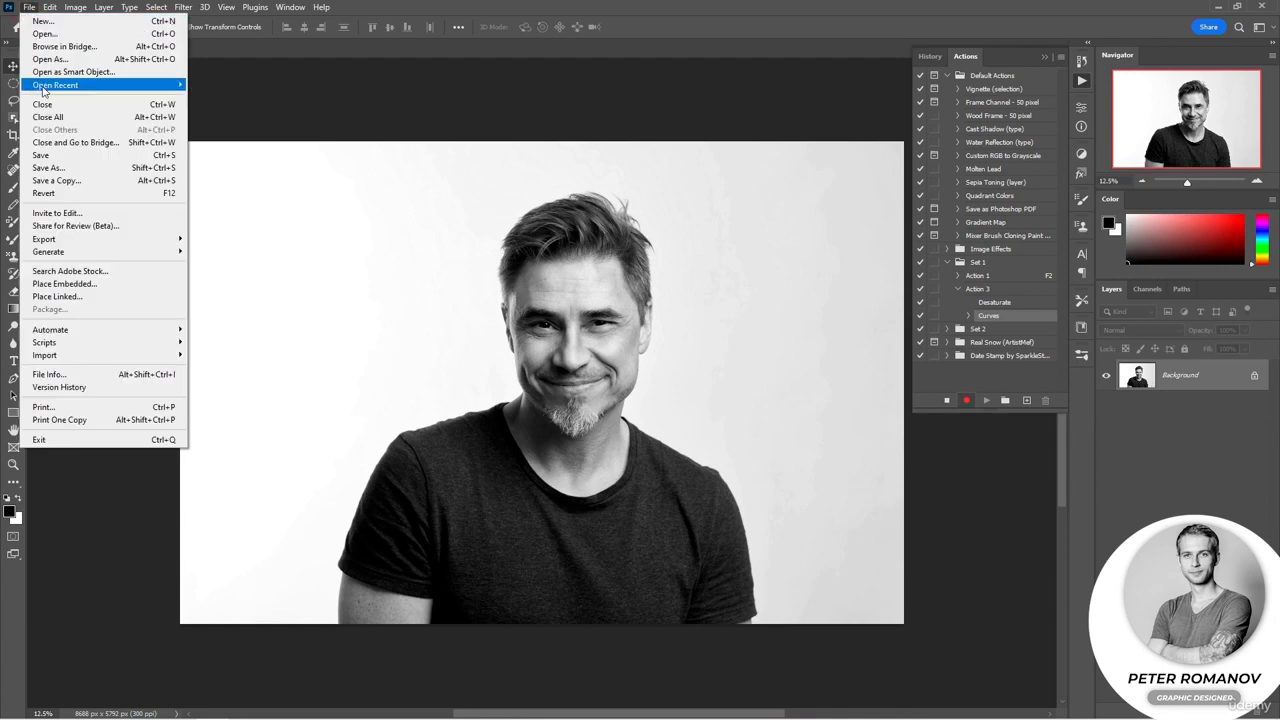
pyautogui.click(48, 167)
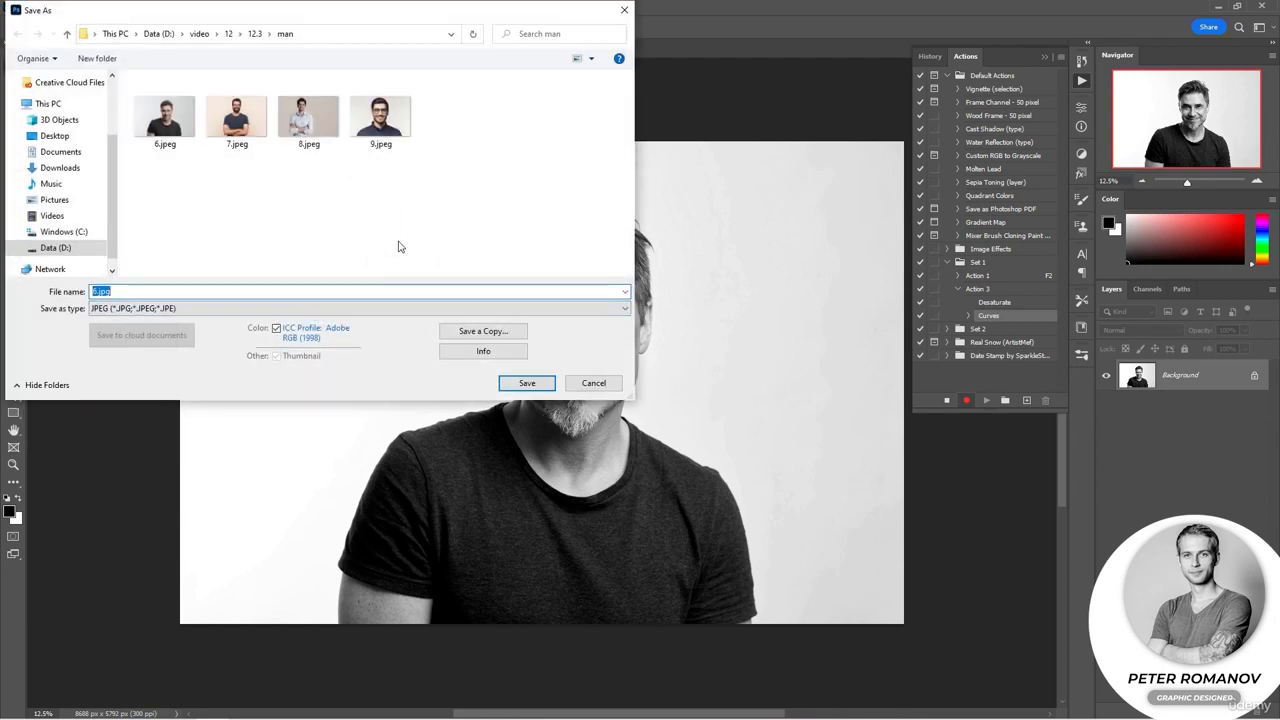
pyautogui.rightClick(400, 200)
pyautogui.click(402, 353)
pyautogui.doubleClick(165, 108)
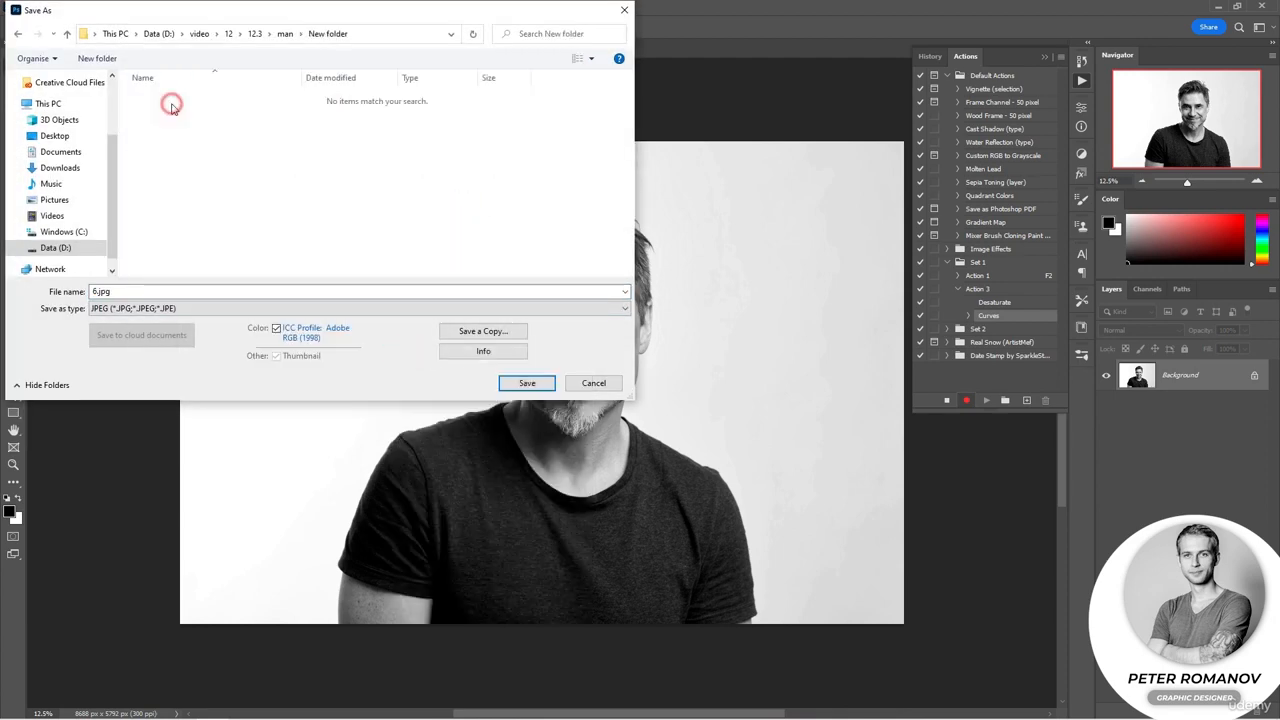
pyautogui.click(526, 383)
pyautogui.moveTo(592, 247); pyautogui.dragTo(651, 246)
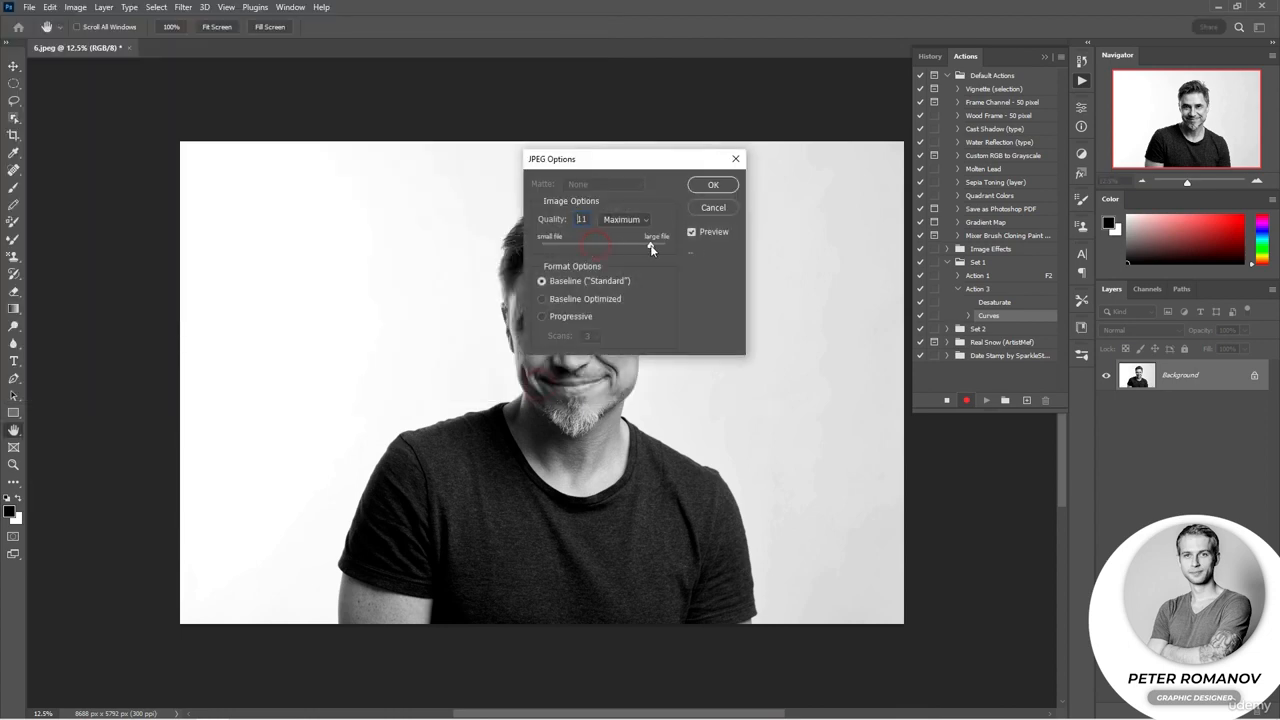
pyautogui.click(712, 185)
# Step: Close the portrait document as the action's last command and stop recording the action
pyautogui.click(29, 7)
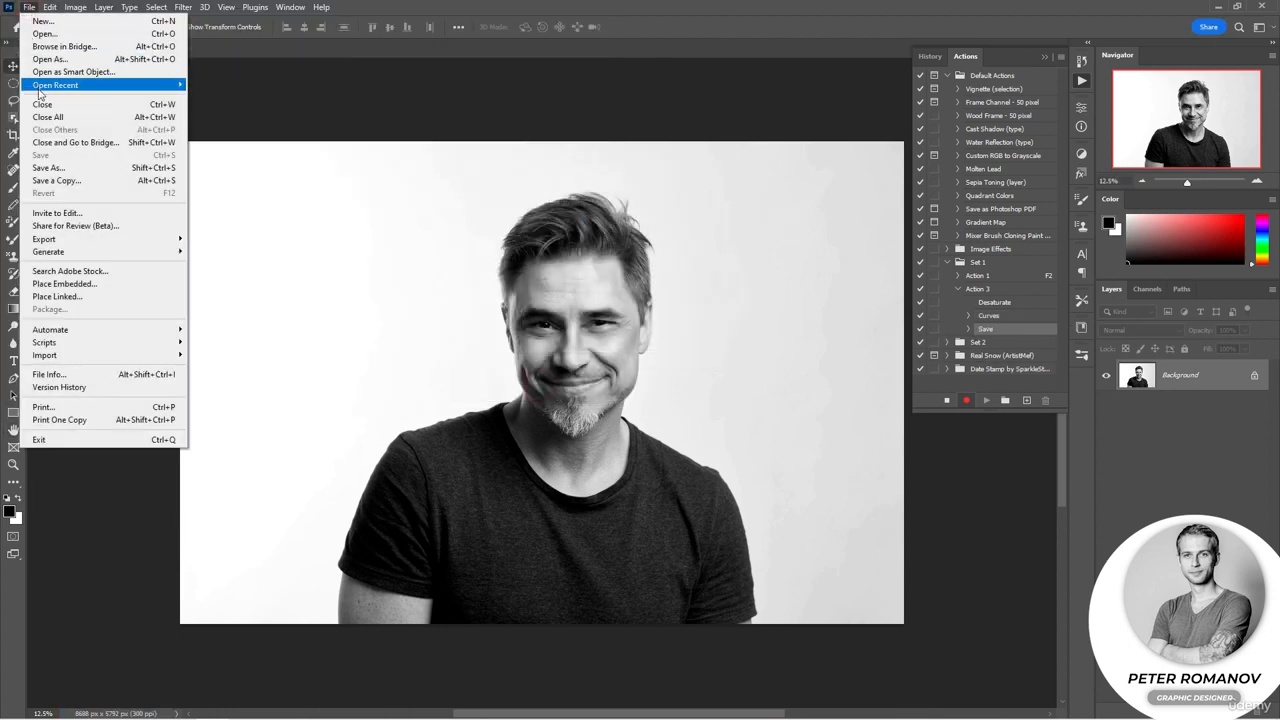
pyautogui.click(45, 83)
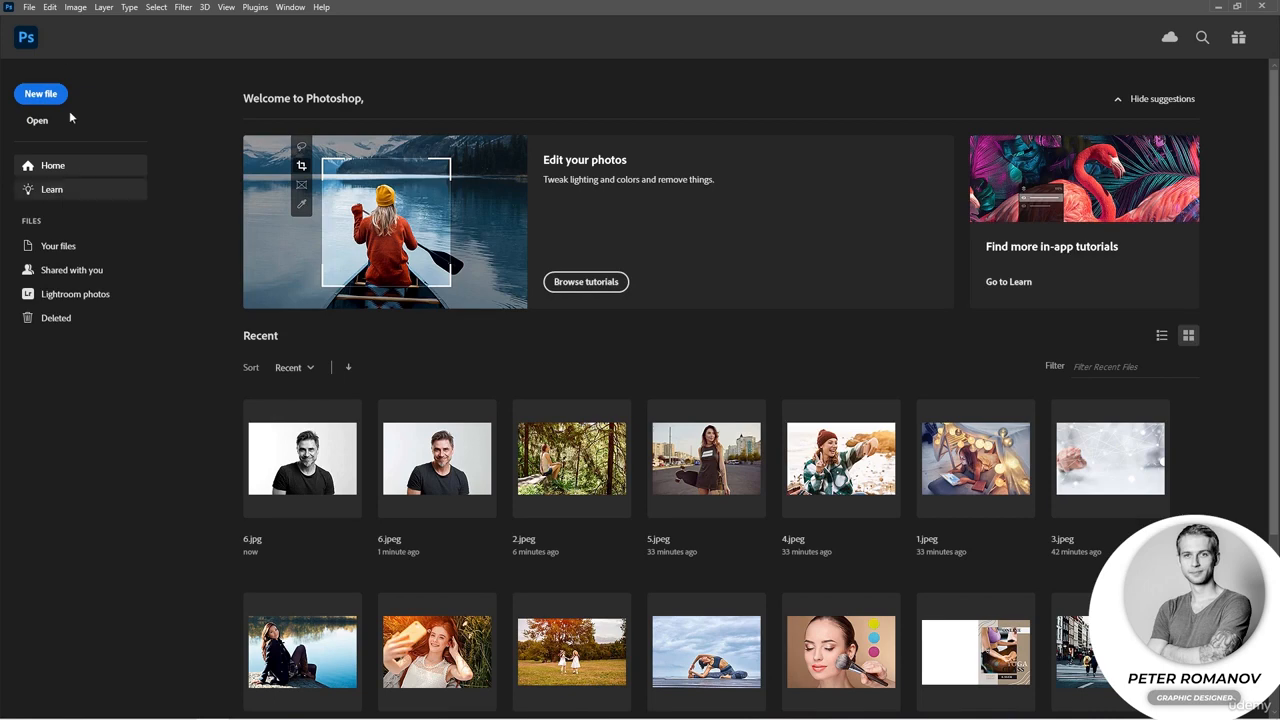
pyautogui.click(27, 39)
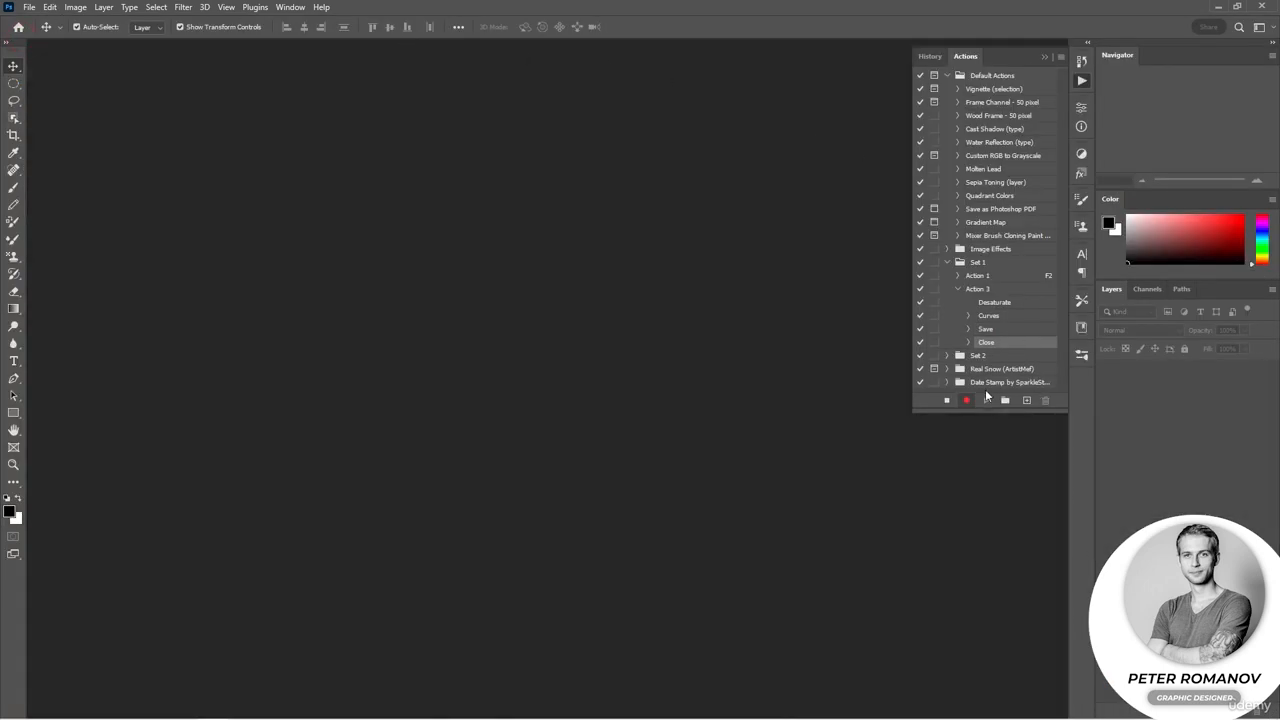
pyautogui.click(947, 403)
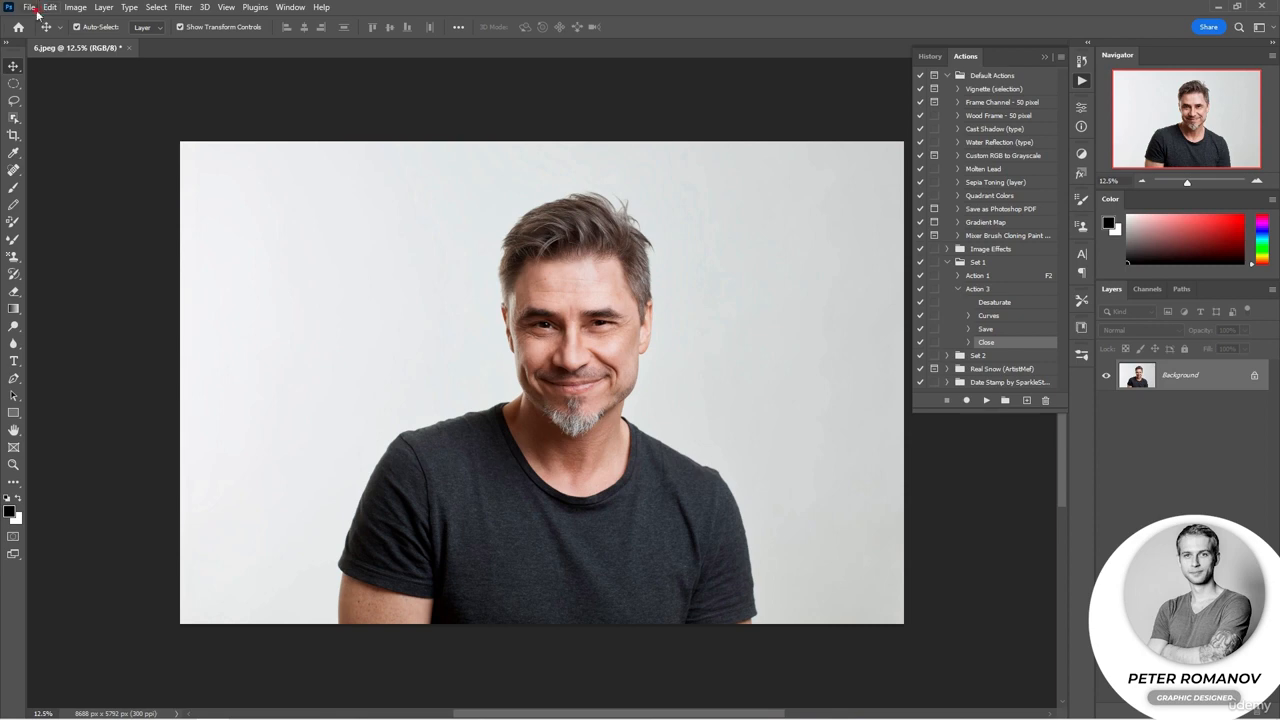
# Step: Start the Batch automation with Action 3 from Set 1 and Folder as the source type
pyautogui.click(30, 7)
pyautogui.moveTo(157, 330)
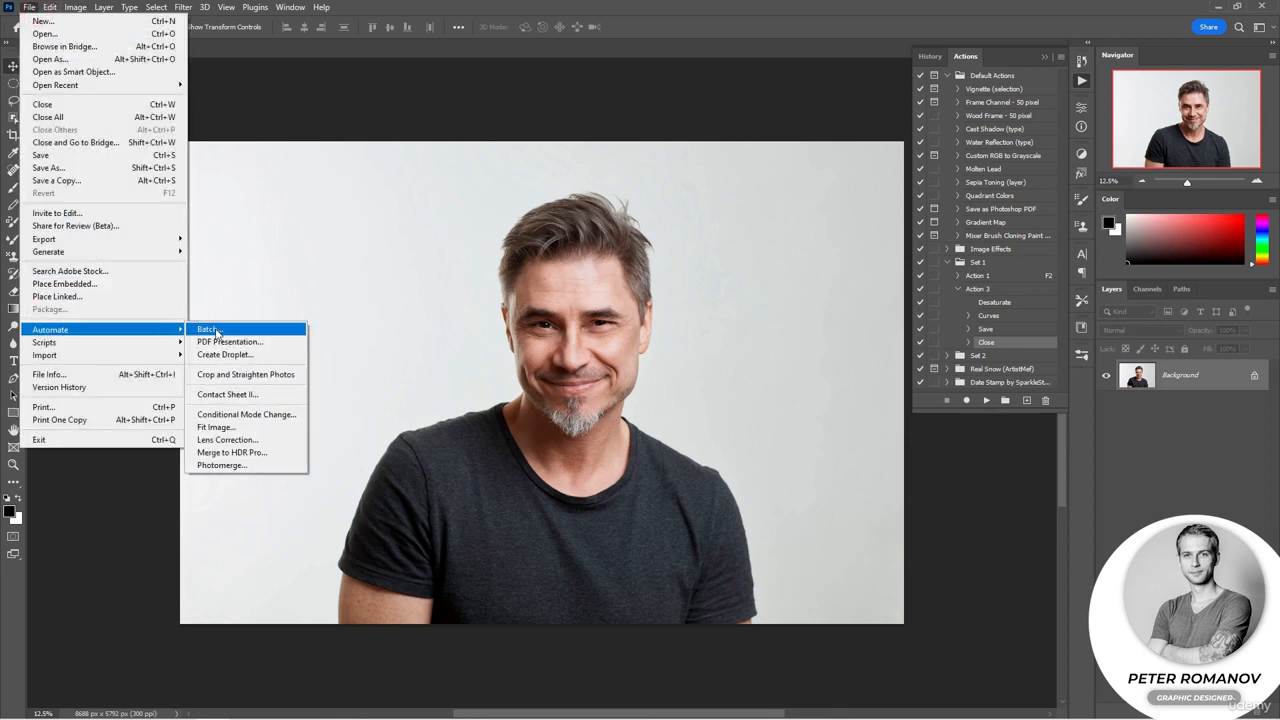
pyautogui.click(218, 328)
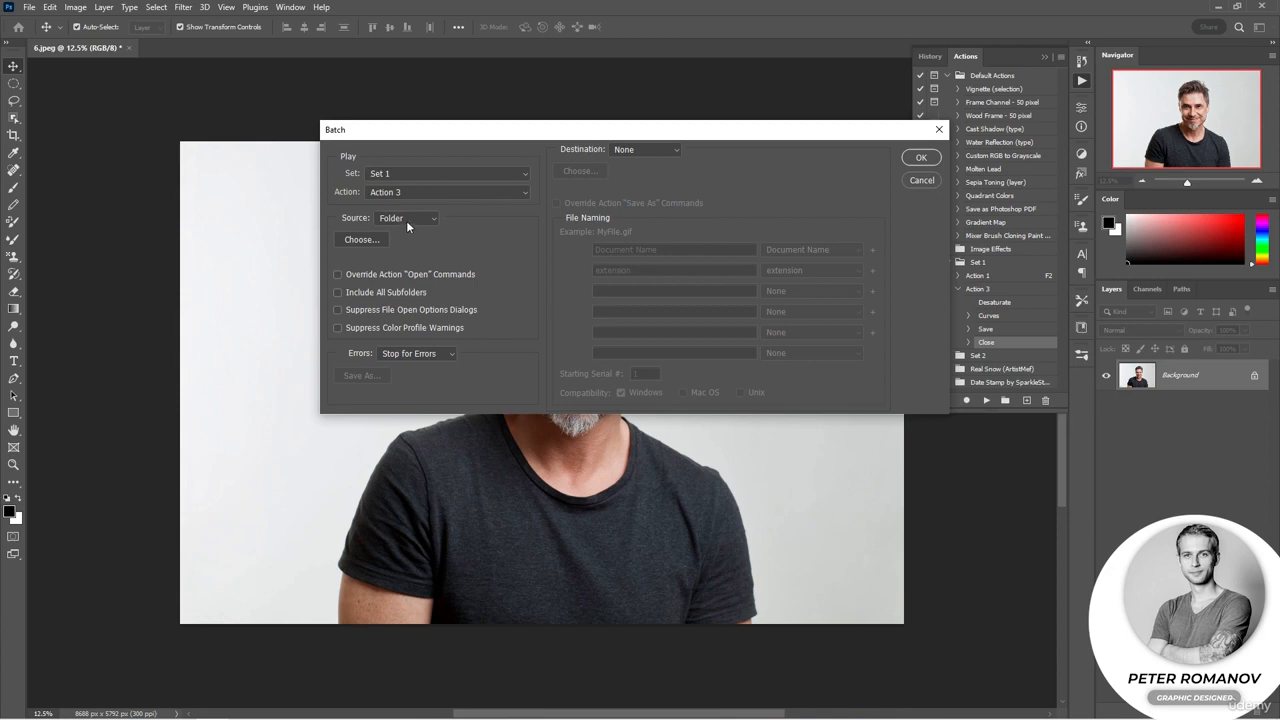
pyautogui.click(407, 219)
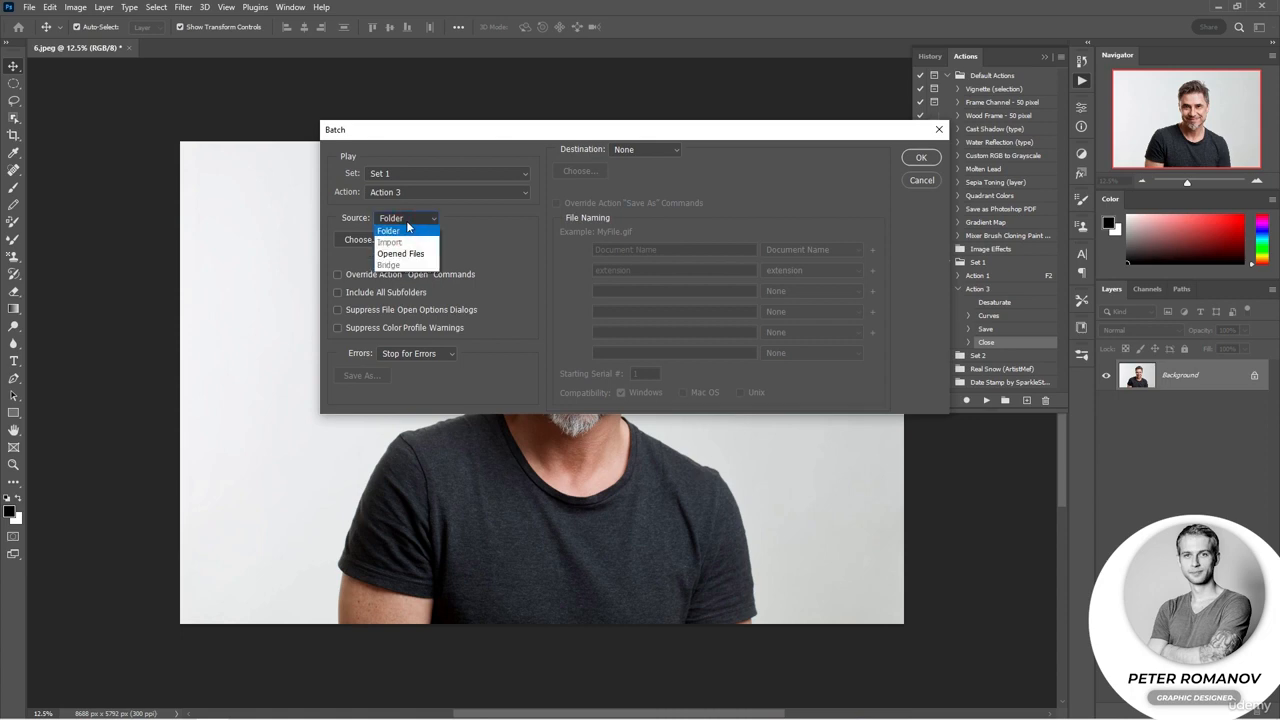
pyautogui.click(509, 241)
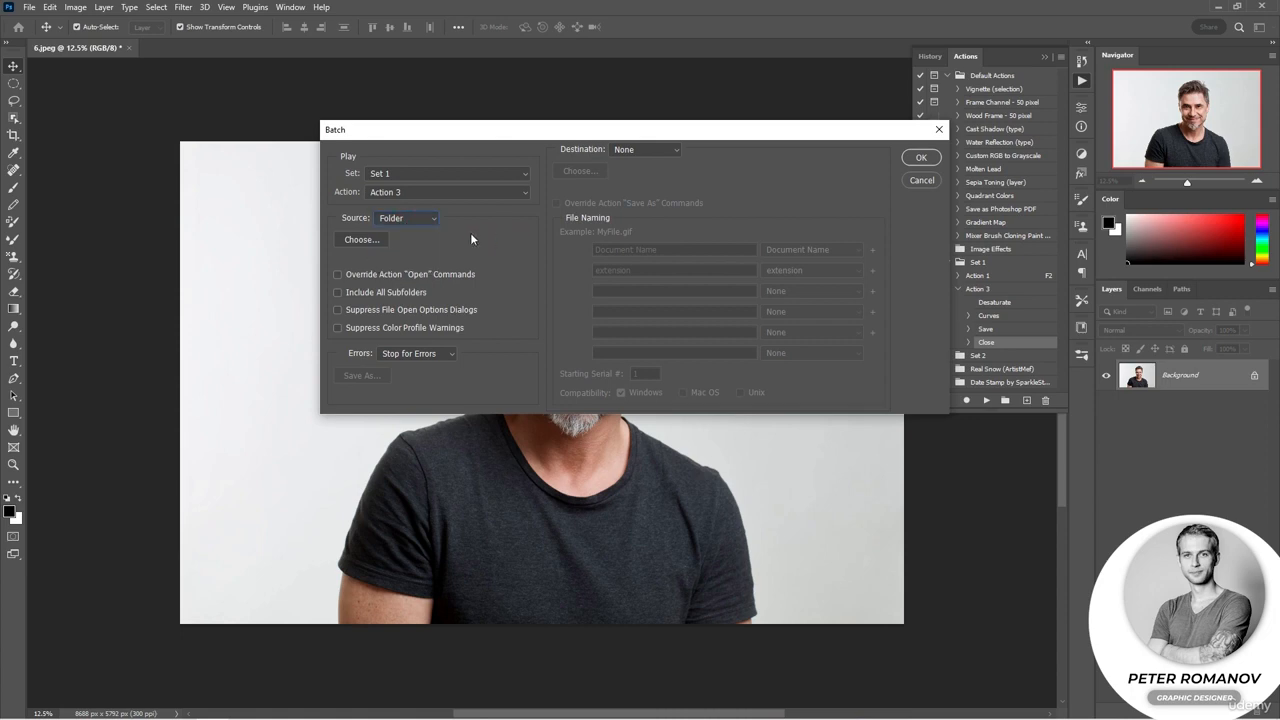
# Step: Choose the man folder inside D:\video\12\12.3 as the batch source folder
pyautogui.click(362, 240)
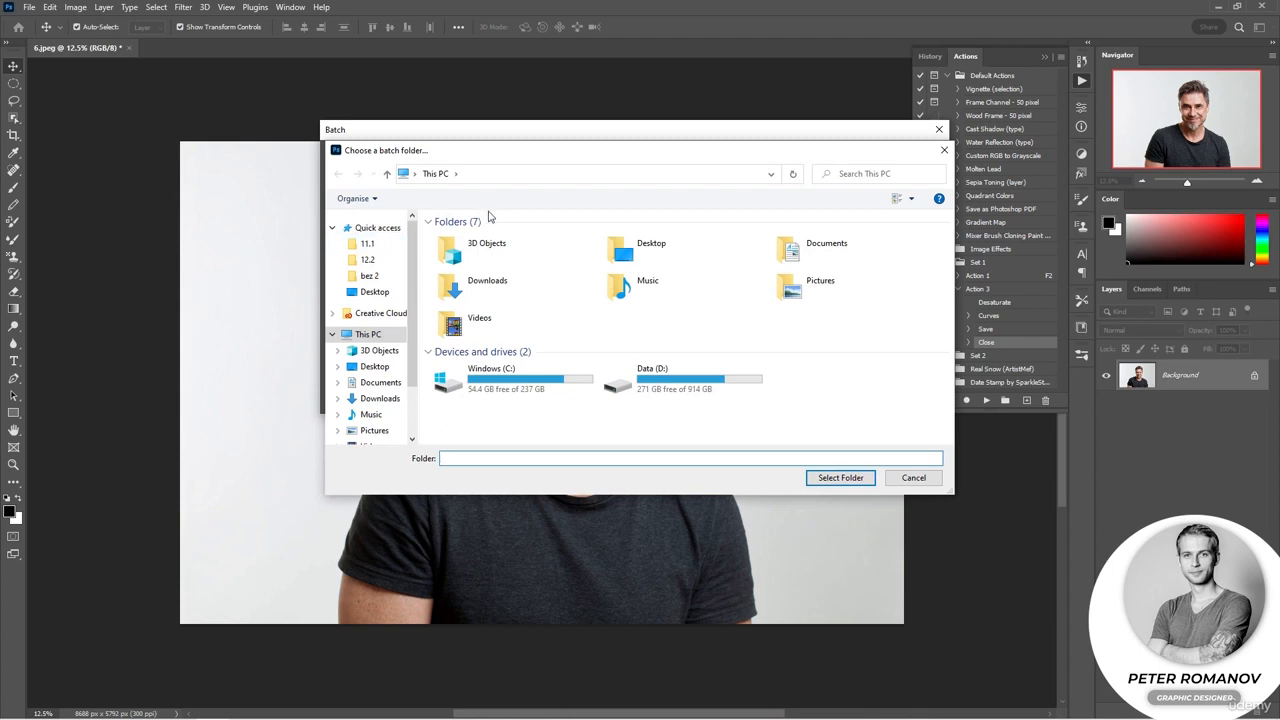
pyautogui.click(368, 260)
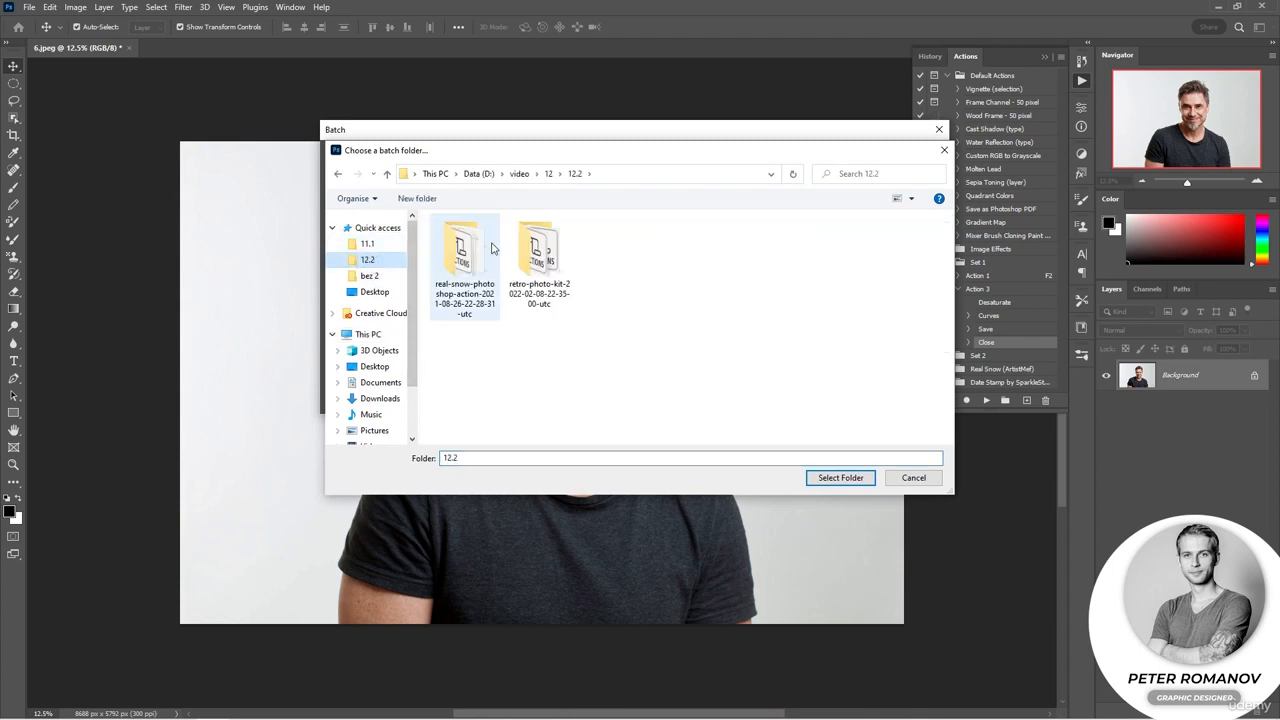
pyautogui.click(548, 173)
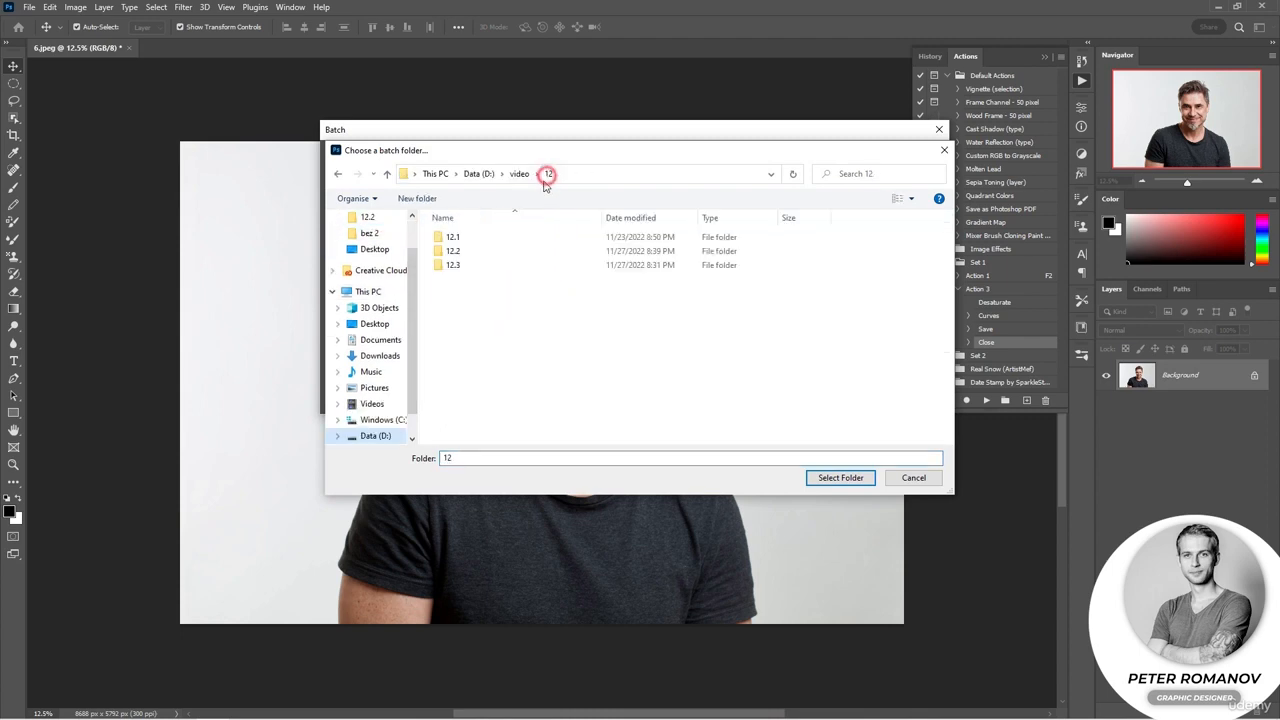
pyautogui.doubleClick(455, 265)
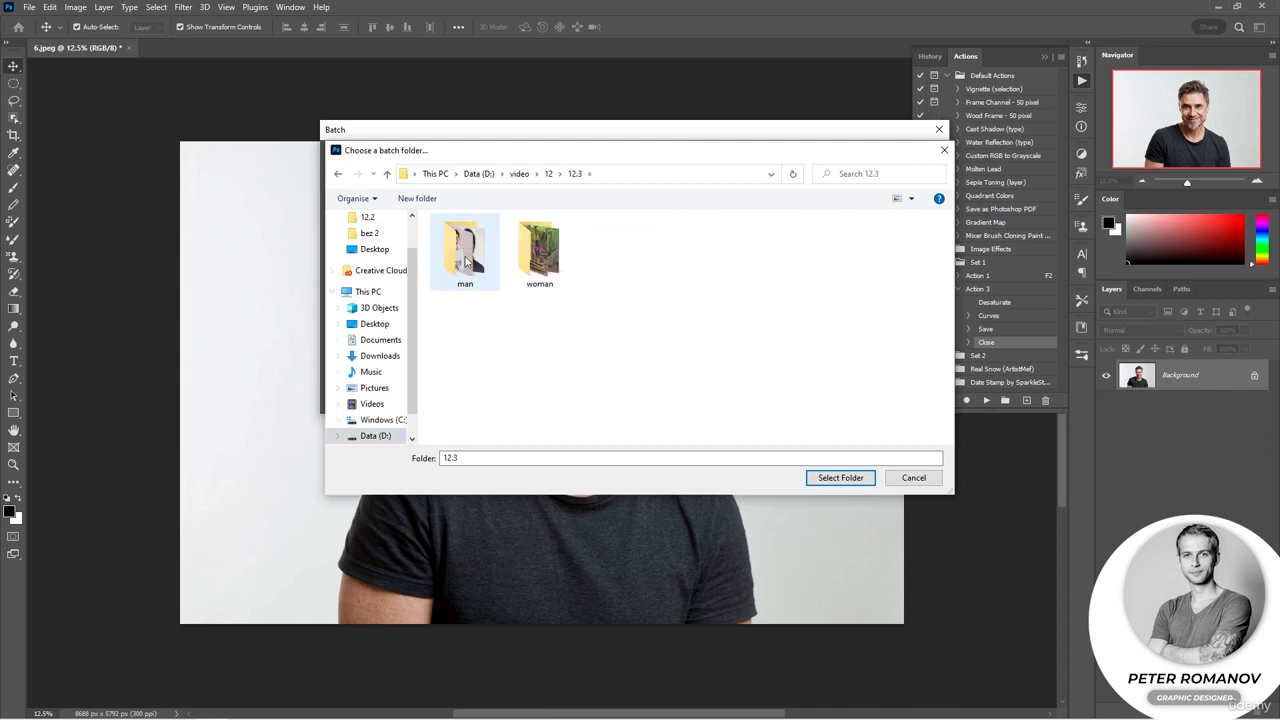
pyautogui.click(476, 262)
pyautogui.doubleClick(474, 260)
pyautogui.click(468, 258)
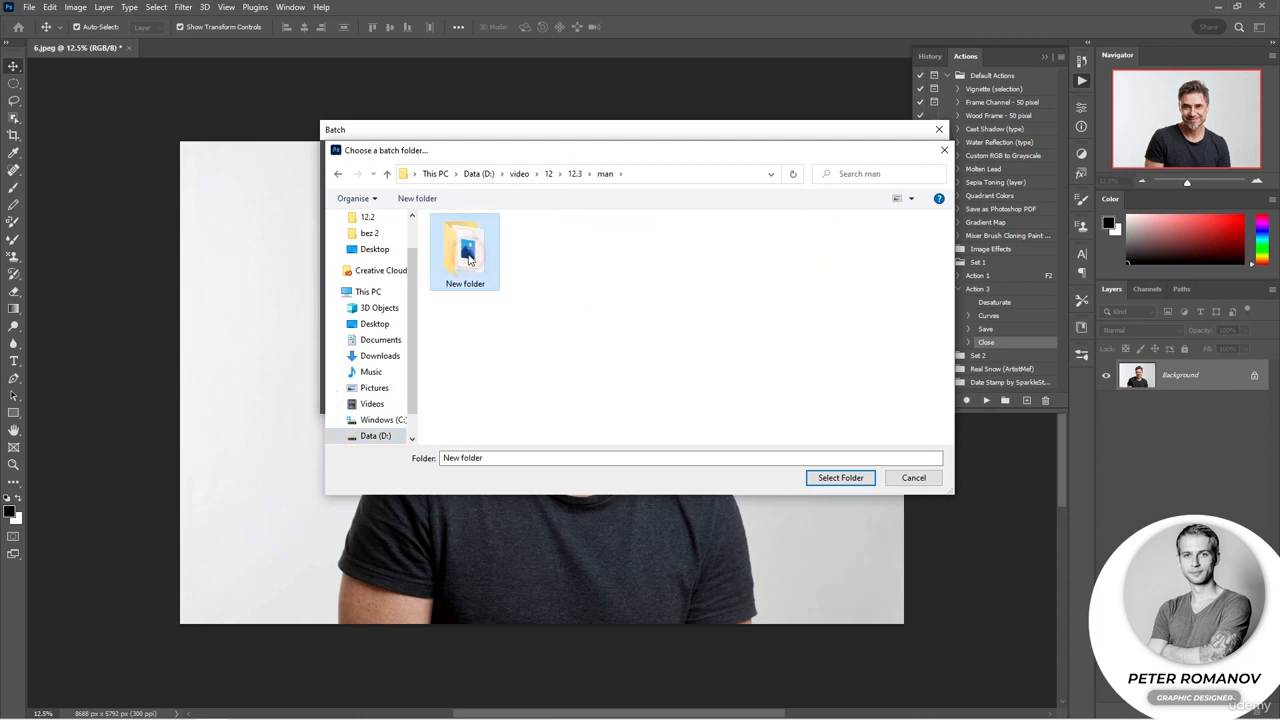
pyautogui.click(573, 174)
pyautogui.click(466, 252)
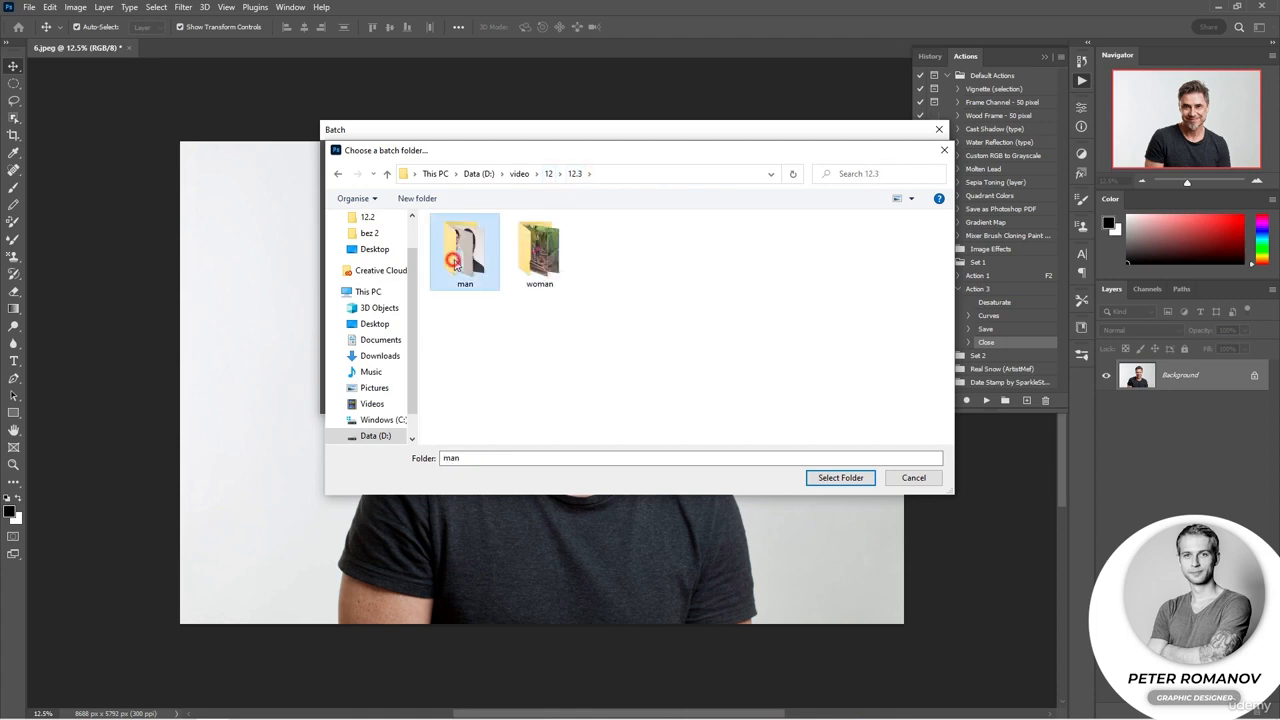
pyautogui.click(833, 477)
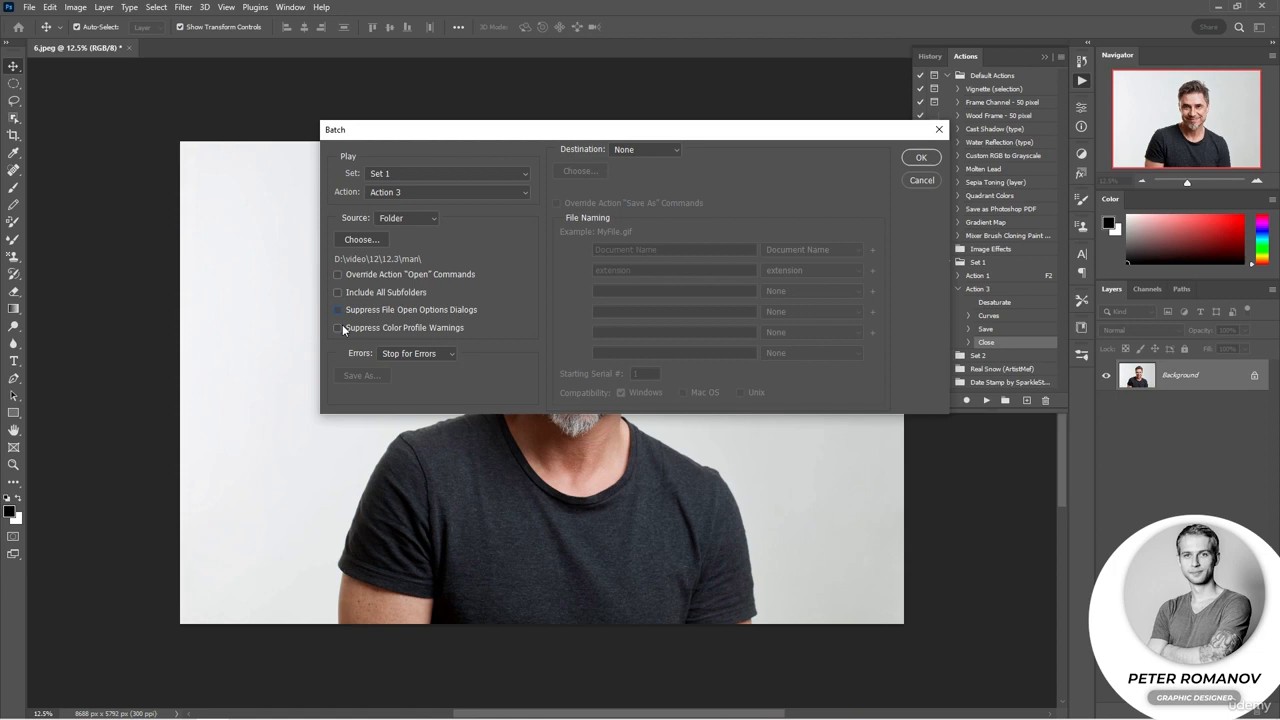
# Step: Suppress color profile warnings for the batch, keeping Stop for Errors as the error handling
pyautogui.click(338, 327)
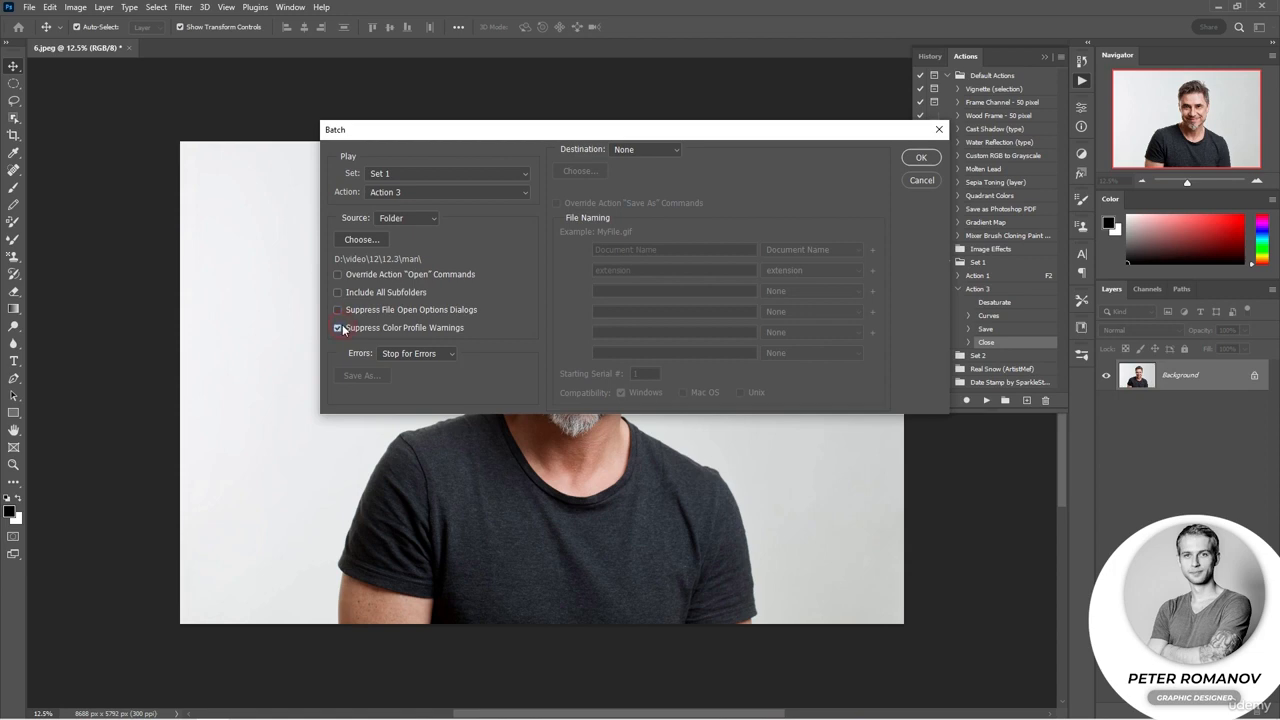
pyautogui.click(425, 355)
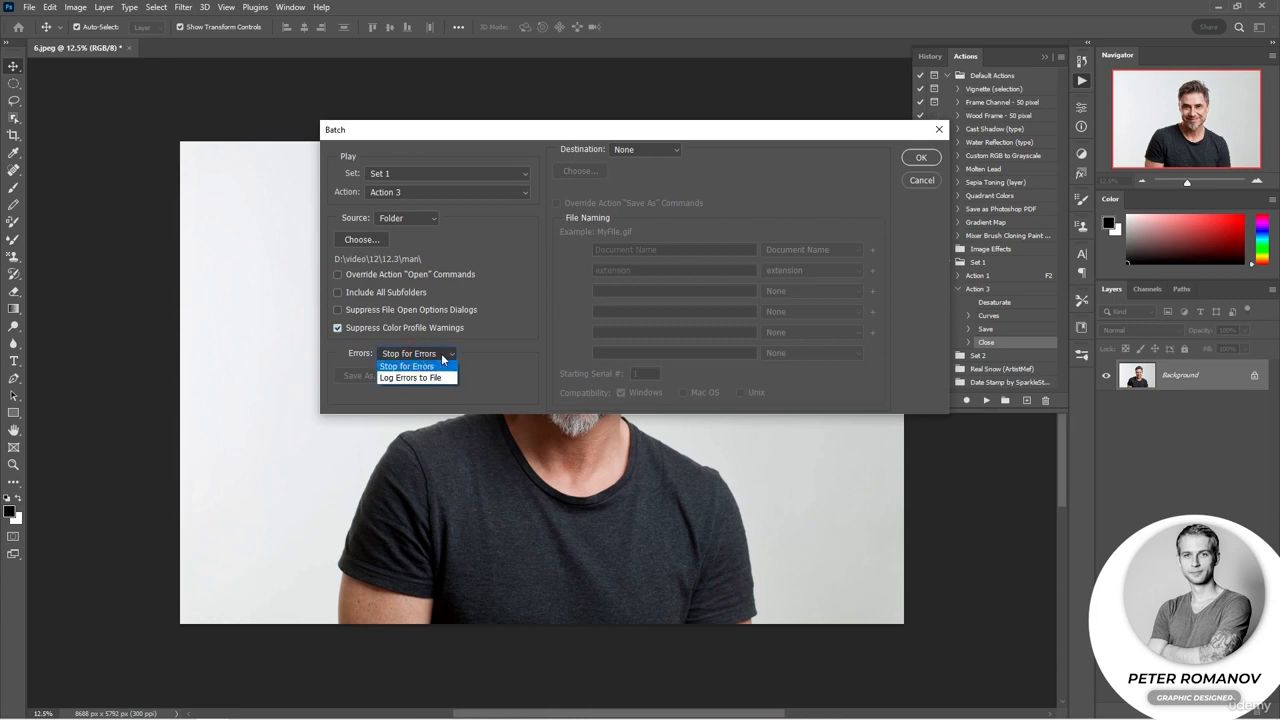
pyautogui.click(451, 355)
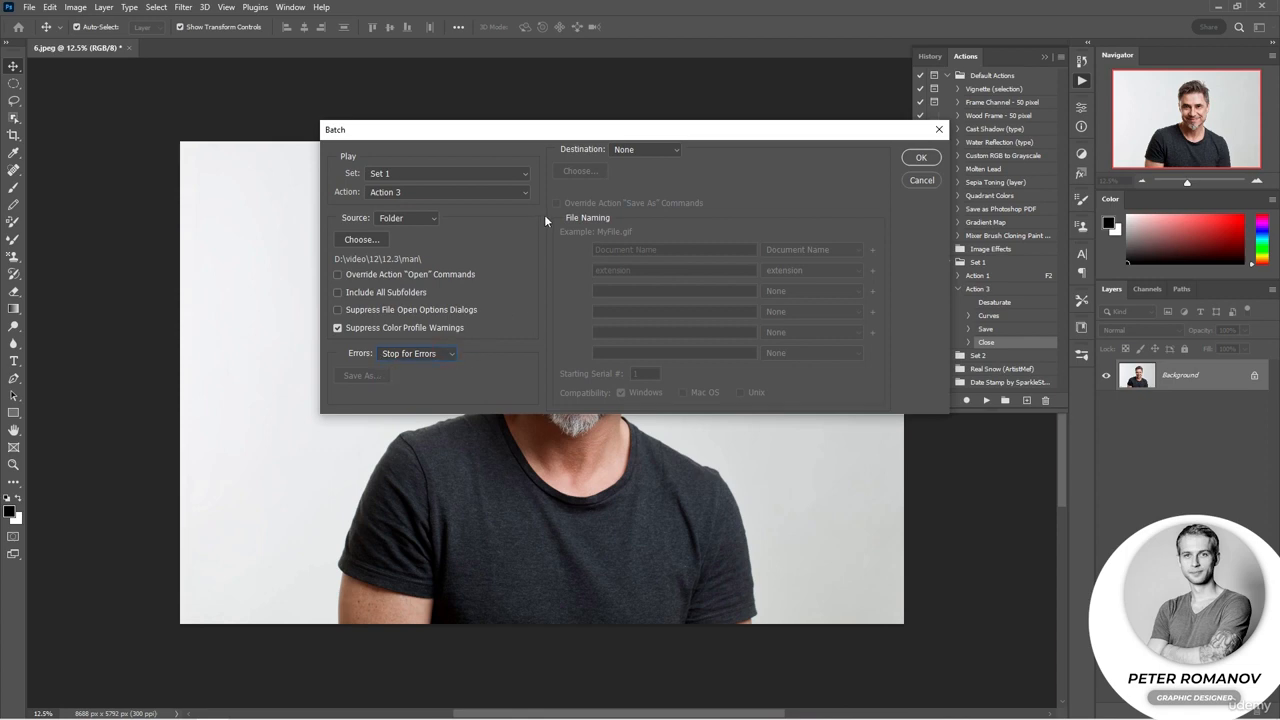
# Step: Set the batch destination to Folder and choose New folder inside the man folder
pyautogui.click(648, 150)
pyautogui.click(636, 186)
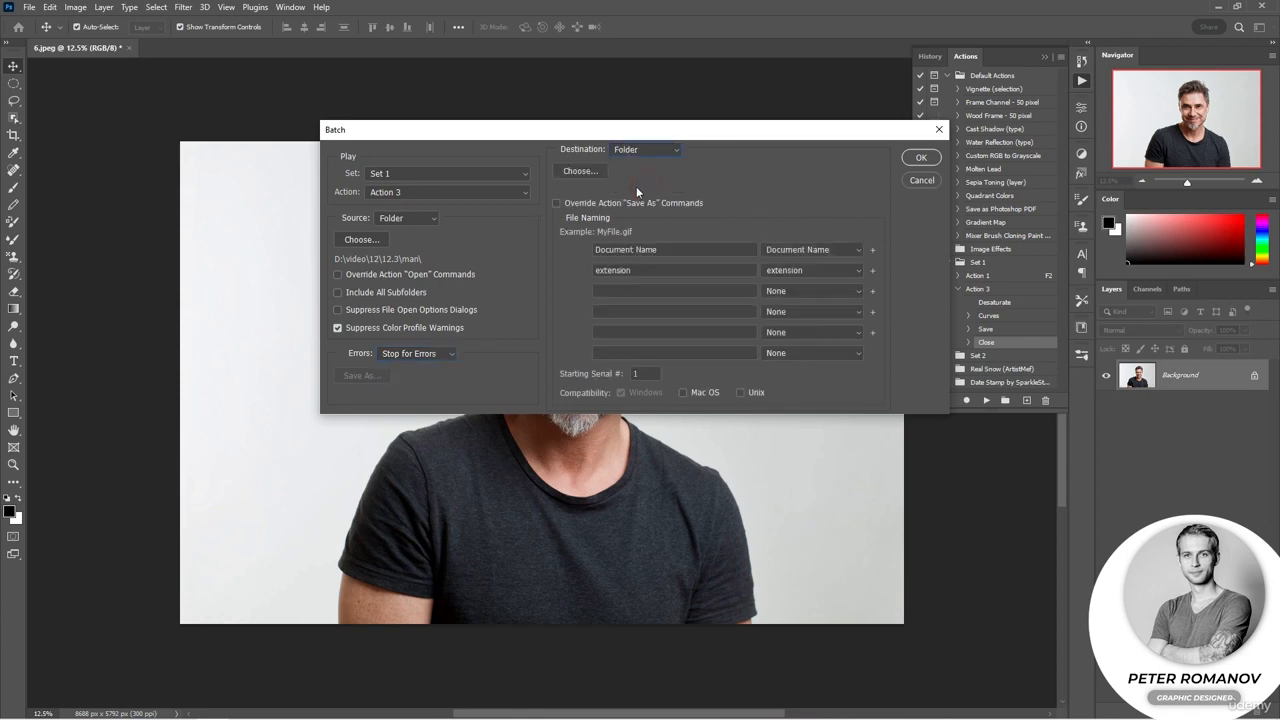
pyautogui.click(584, 172)
pyautogui.scroll(2, 370, 240)
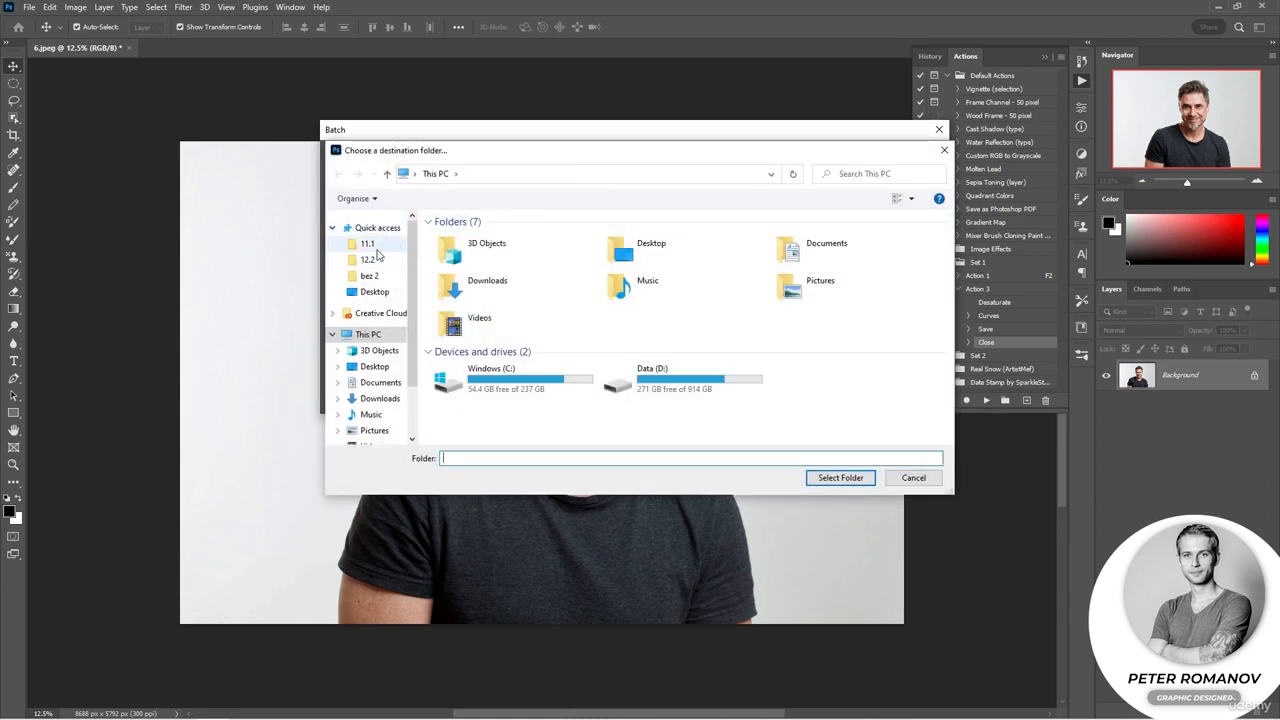
pyautogui.click(368, 259)
pyautogui.click(551, 177)
pyautogui.doubleClick(614, 248)
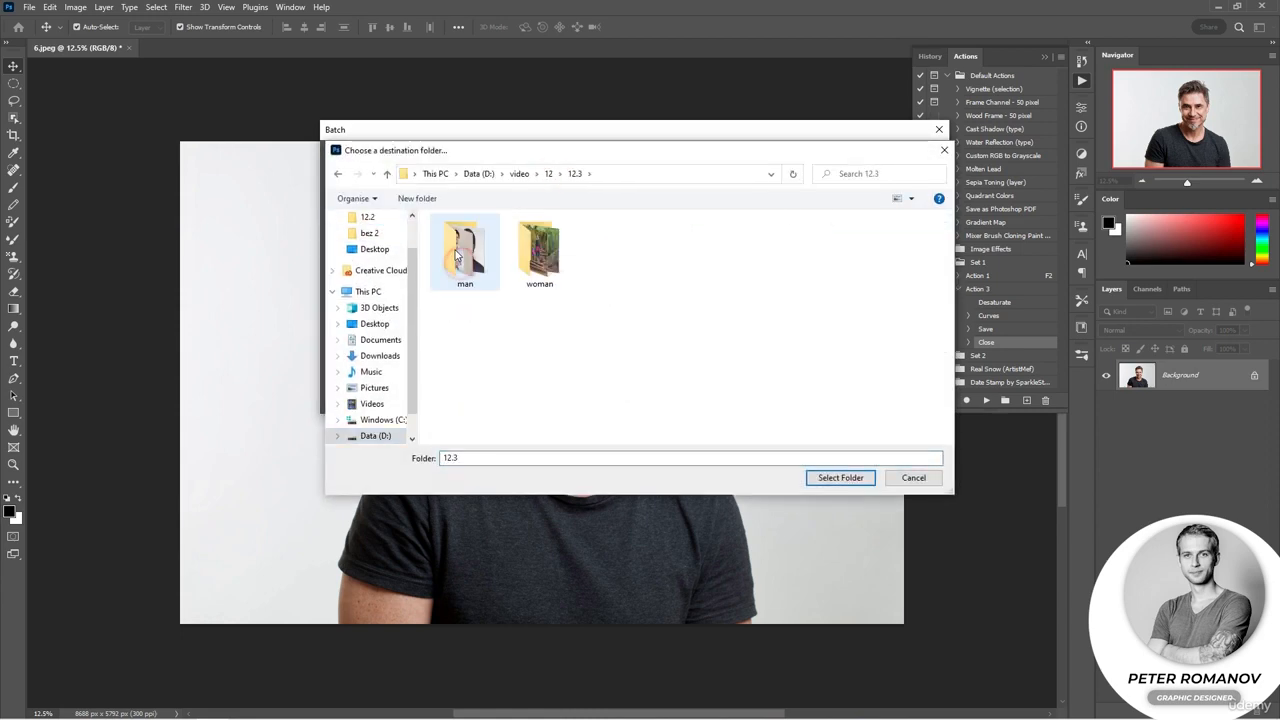
pyautogui.doubleClick(458, 250)
pyautogui.click(456, 250)
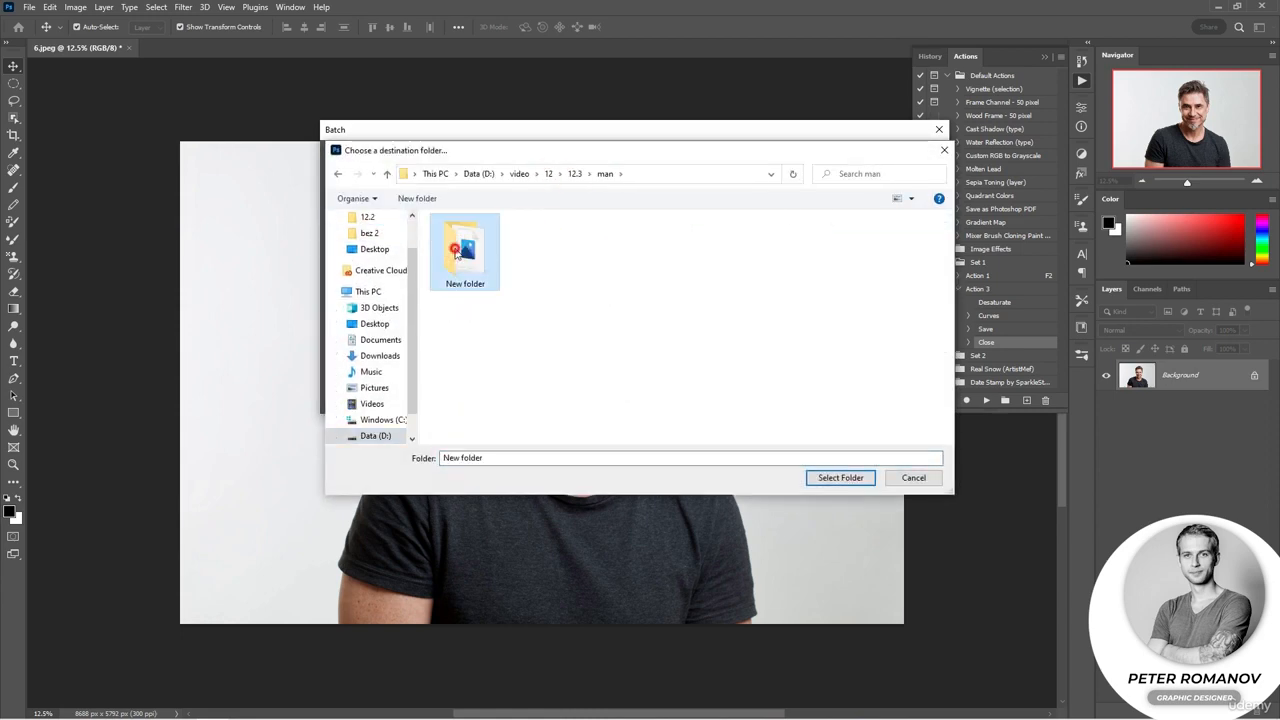
pyautogui.click(820, 477)
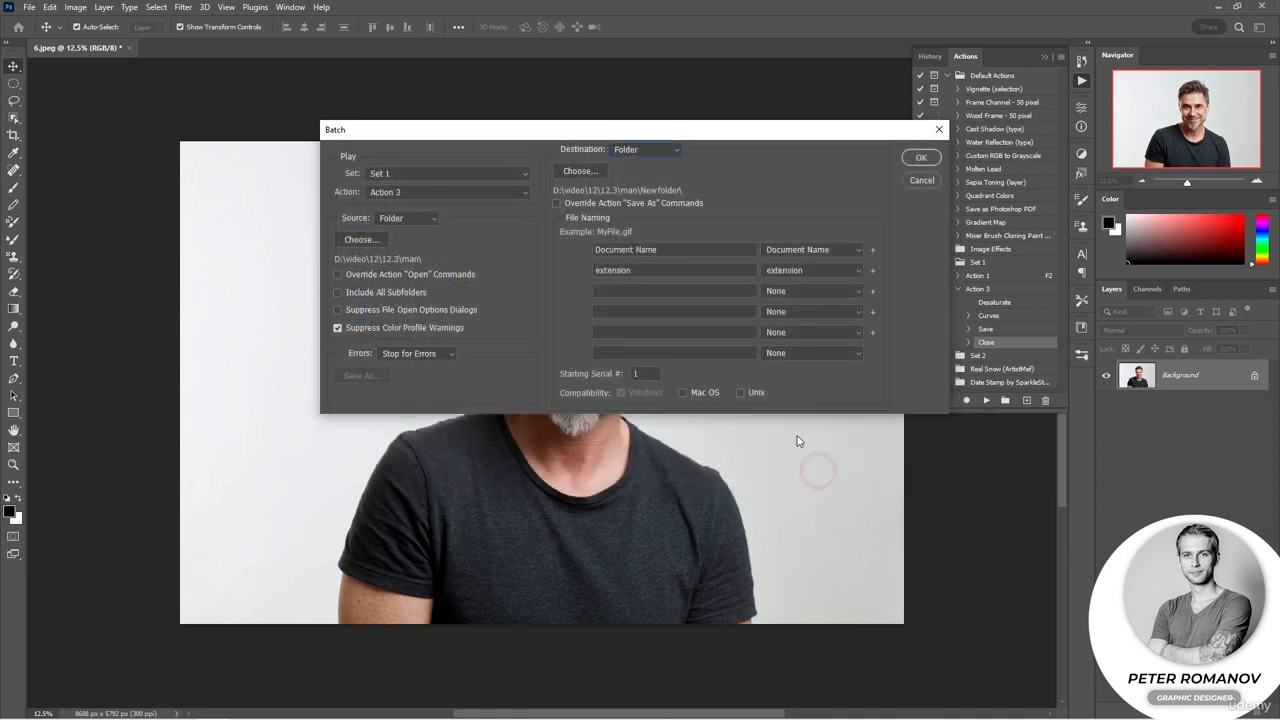
# Step: Override the action's "Save As" commands and run the batch
pyautogui.click(584, 202)
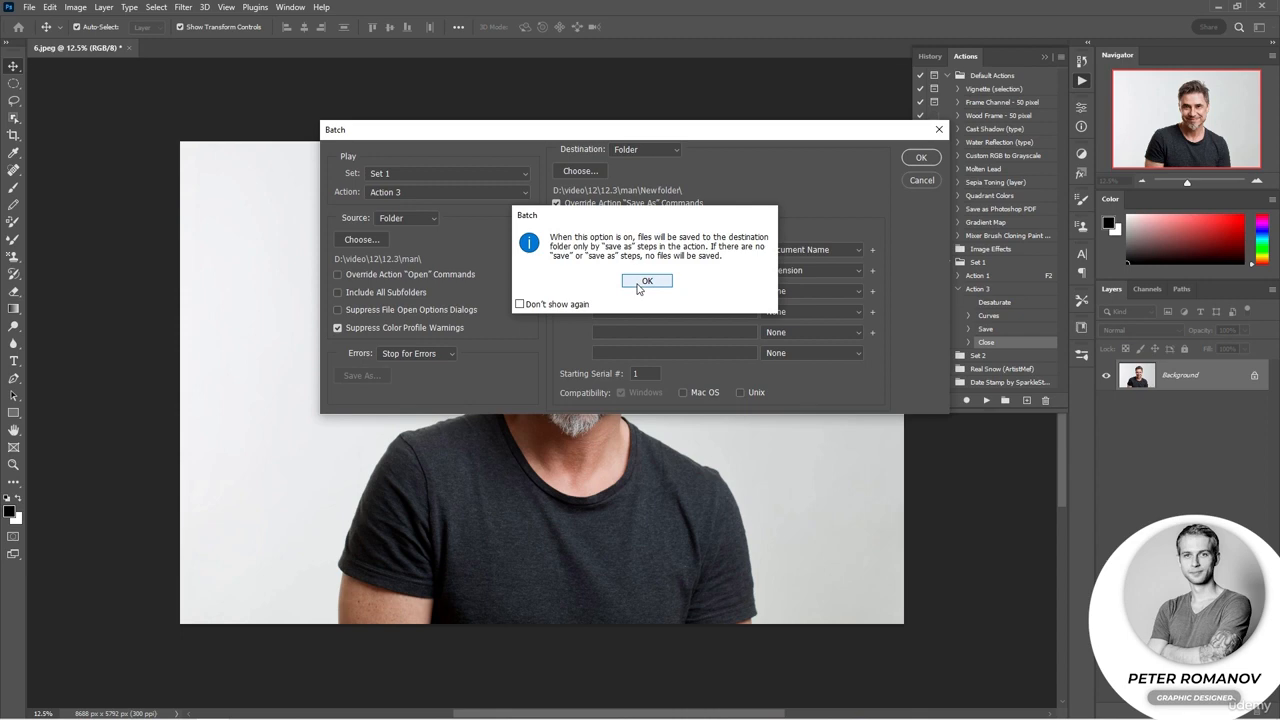
pyautogui.click(654, 282)
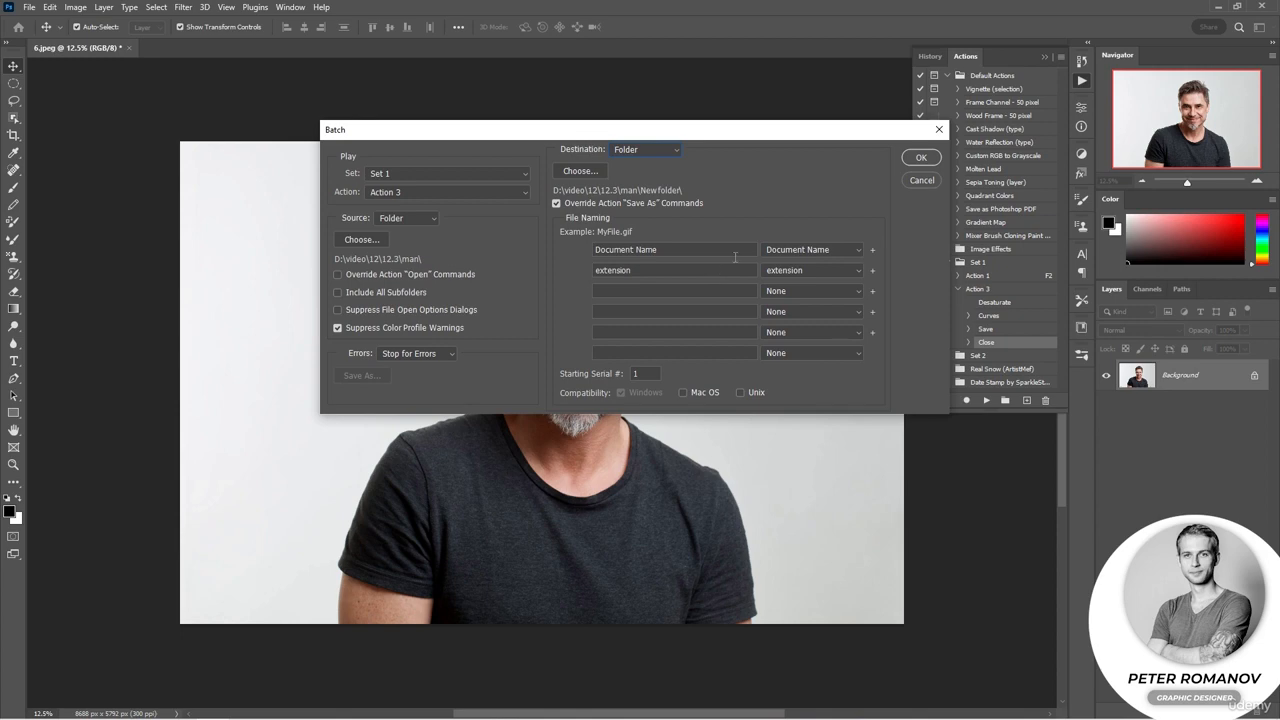
pyautogui.click(916, 157)
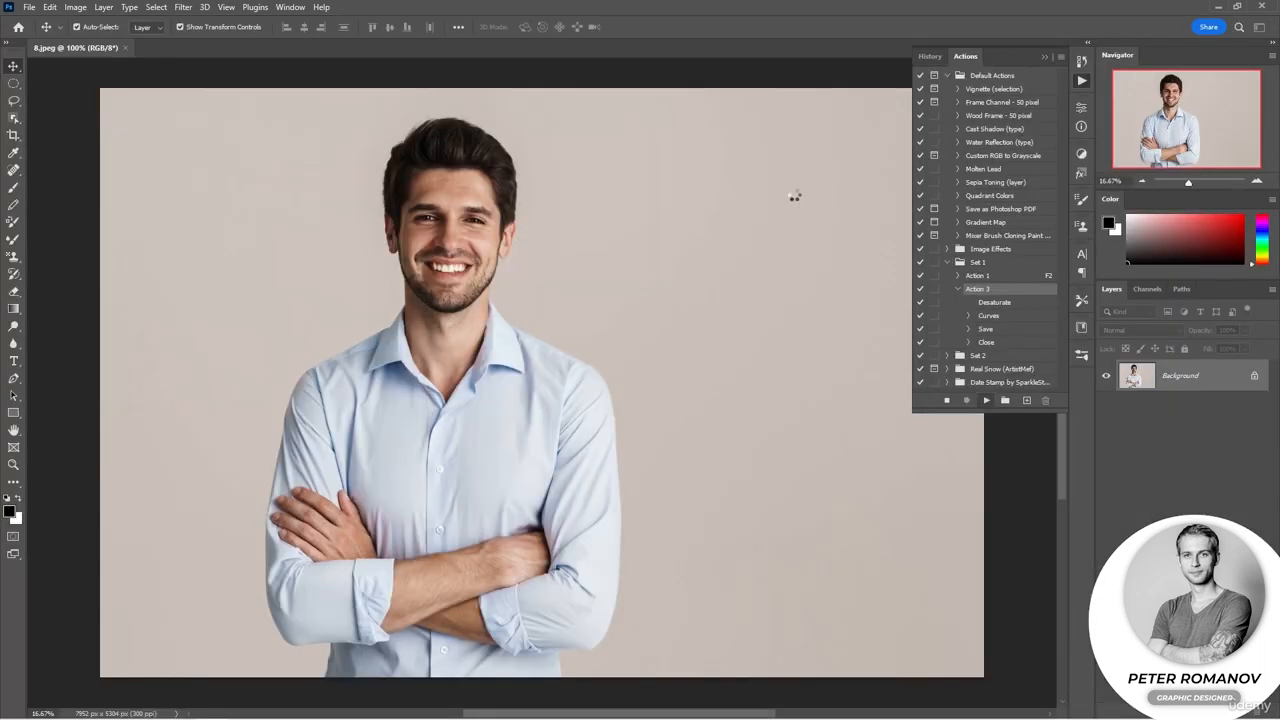
# Step: Switch to File Explorer and examine previews of the processed images 6.jpg to 9.jpg in the man folder's New folder
pyautogui.hotkey('alt', 'Tab')
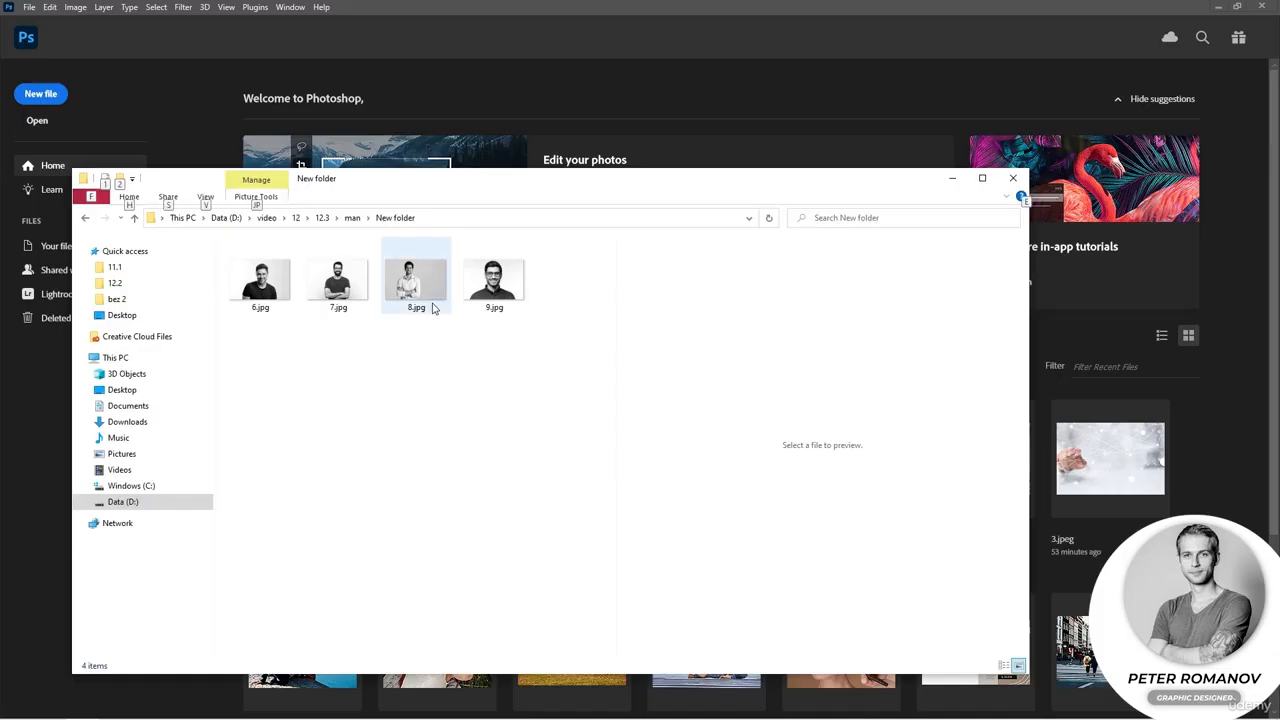
pyautogui.click(286, 295)
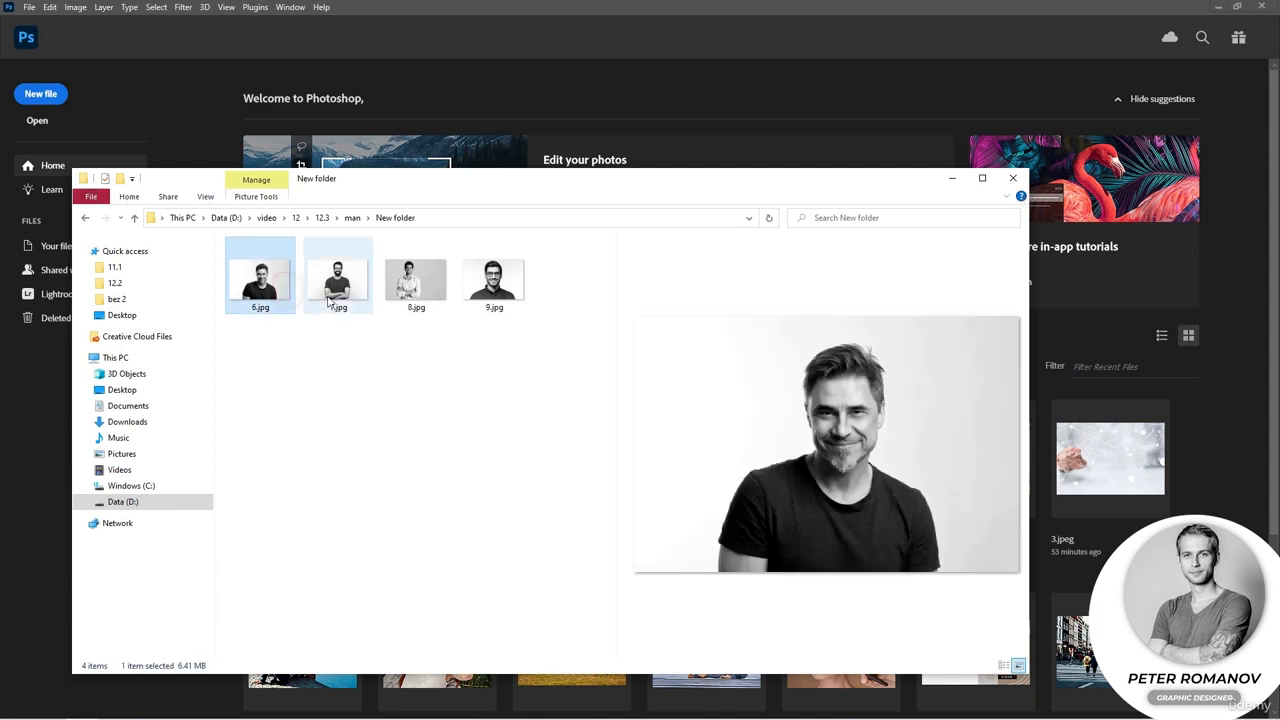
pyautogui.click(334, 302)
pyautogui.click(409, 296)
pyautogui.click(482, 300)
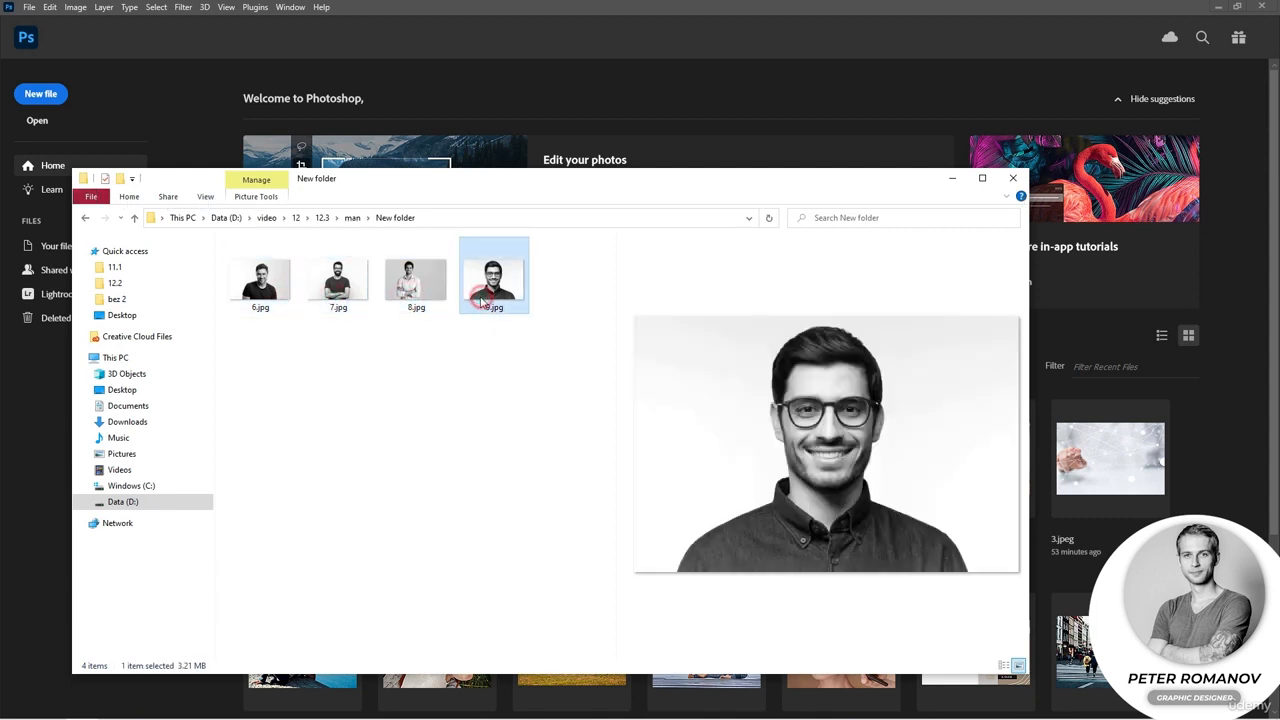
pyautogui.click(416, 302)
pyautogui.click(348, 290)
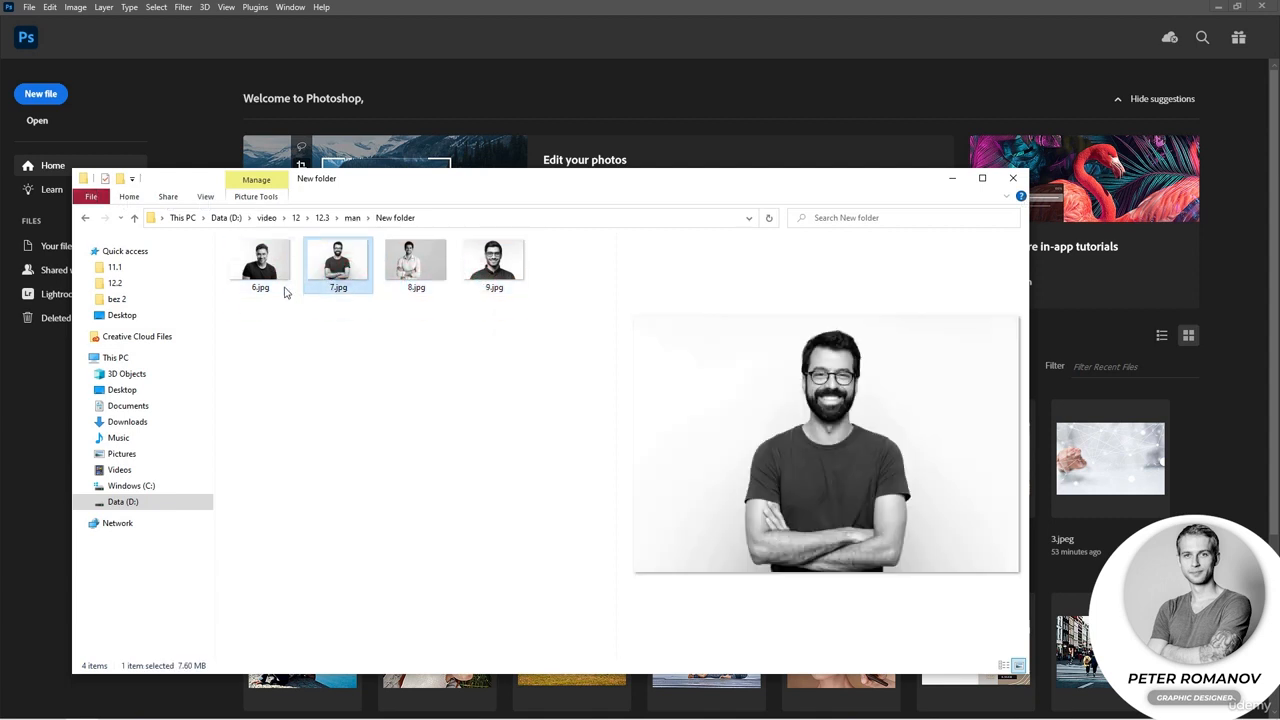